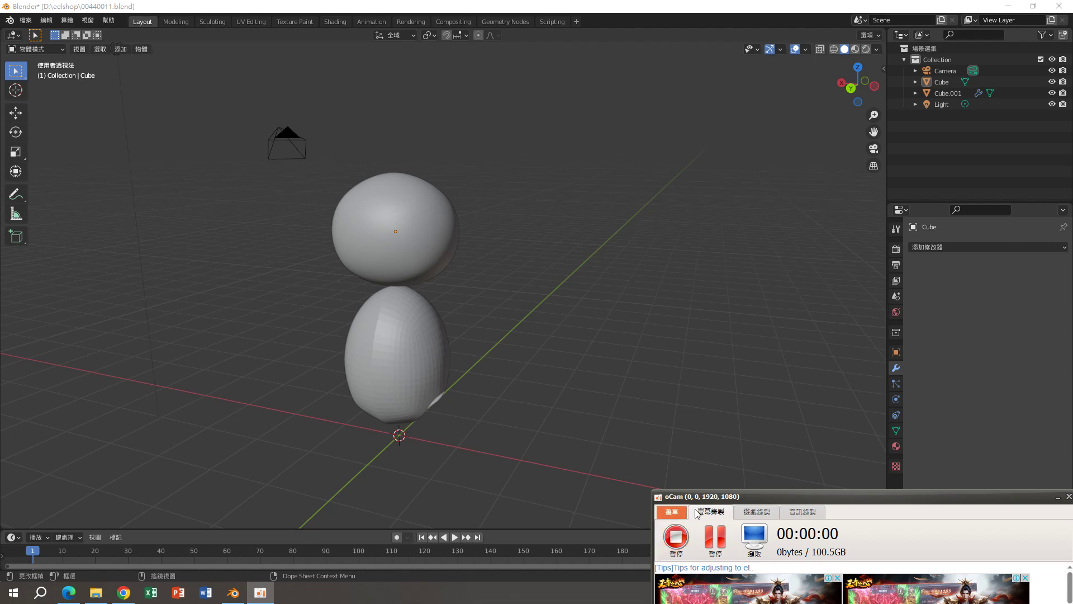
- Delete the sphere head and the egg-shaped body, then start a new General file
{"action": "left_click", "coordinate": [410, 229]}
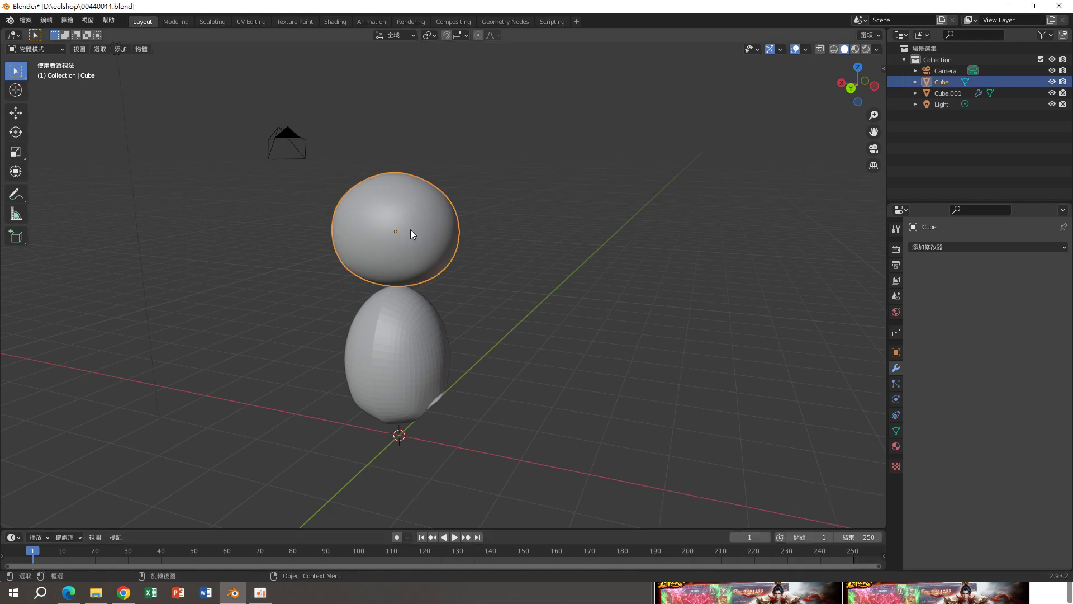
{"action": "left_click", "coordinate": [435, 337]}
{"action": "left_click", "coordinate": [447, 262]}
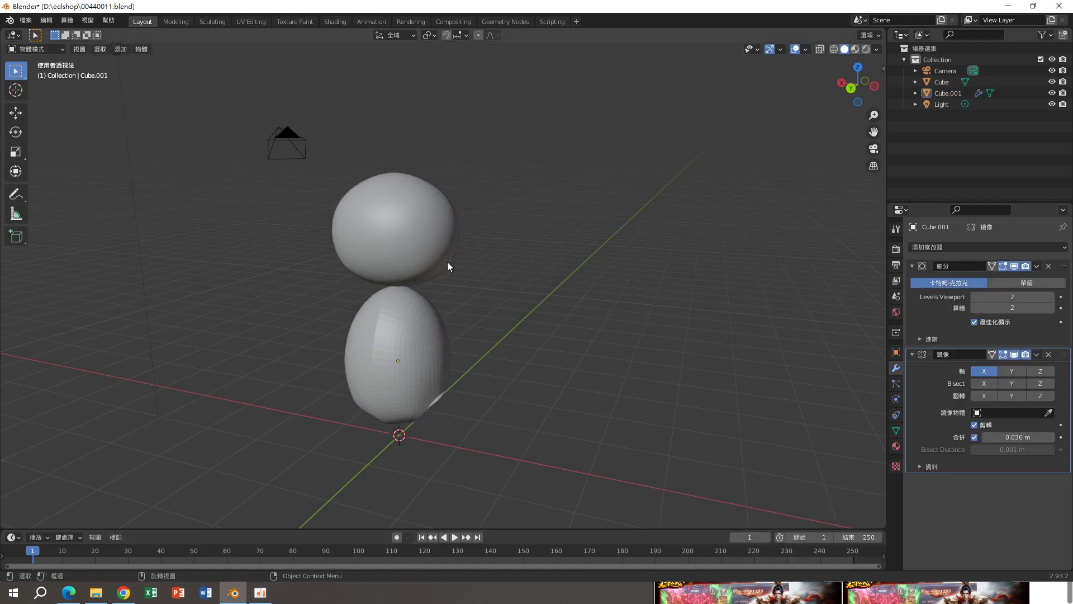
{"action": "key", "text": "Delete"}
{"action": "left_click", "coordinate": [432, 319]}
{"action": "key", "text": "Delete"}
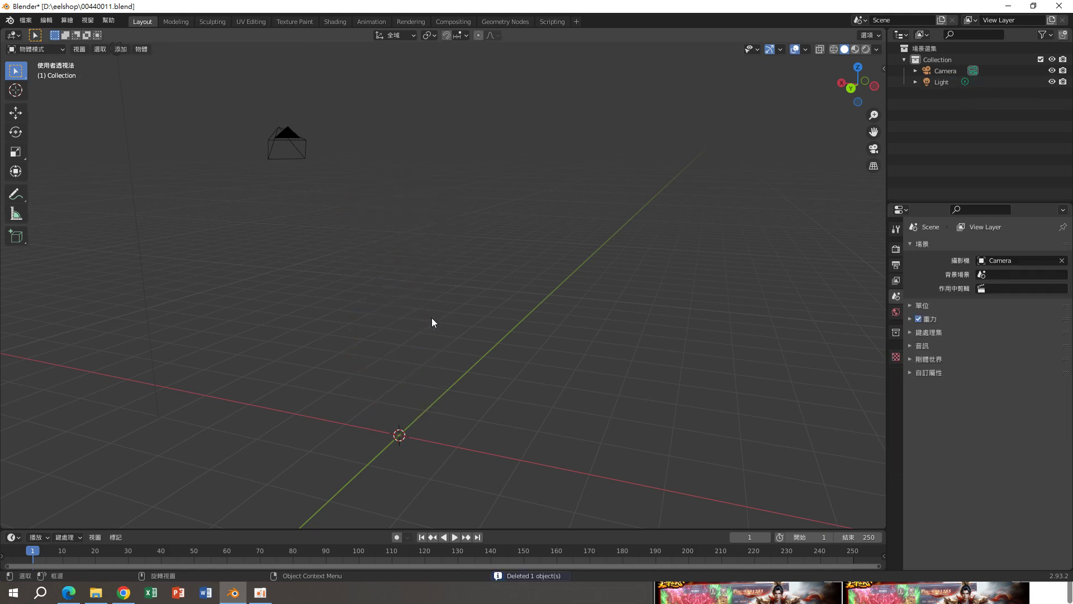
{"action": "left_click", "coordinate": [26, 20]}
{"action": "mouse_move", "coordinate": [50, 32]}
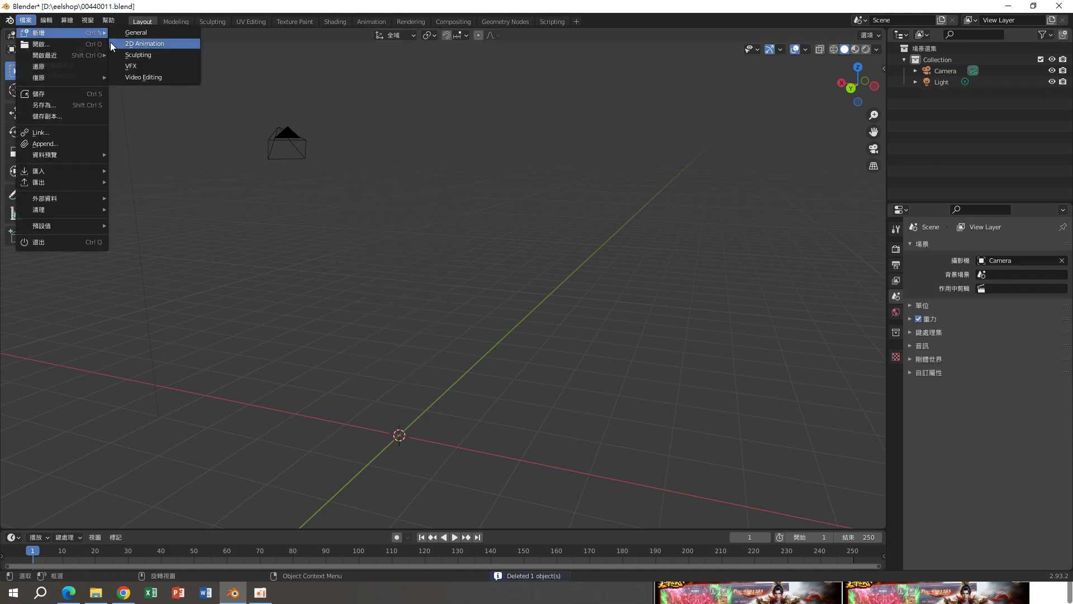
{"action": "left_click", "coordinate": [131, 34]}
- Load the new General scene without saving and switch to the back orthographic view
{"action": "left_click", "coordinate": [541, 316]}
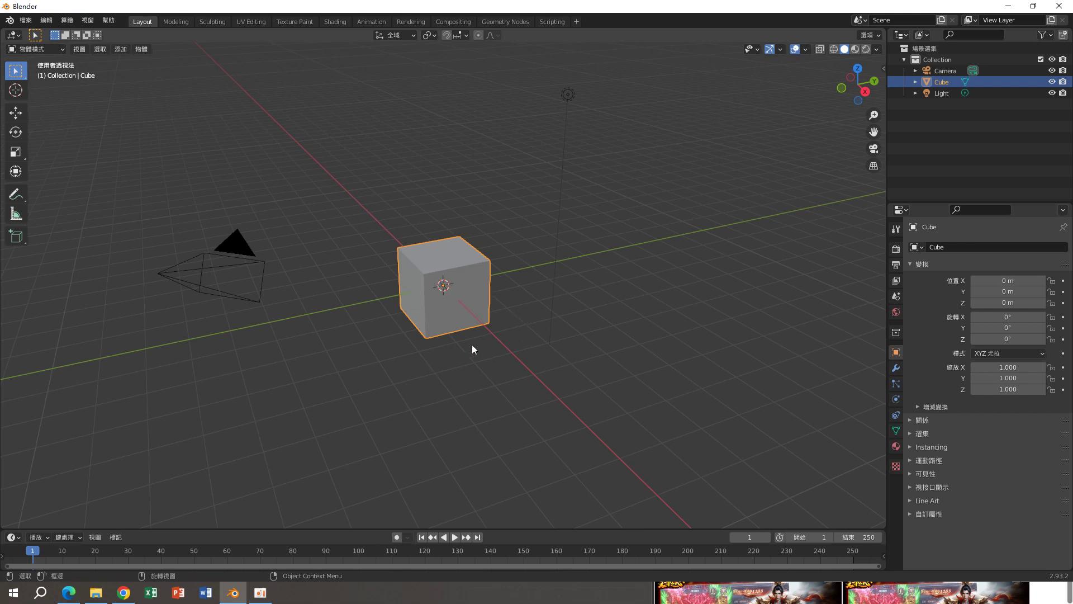
{"action": "left_click", "coordinate": [873, 82]}
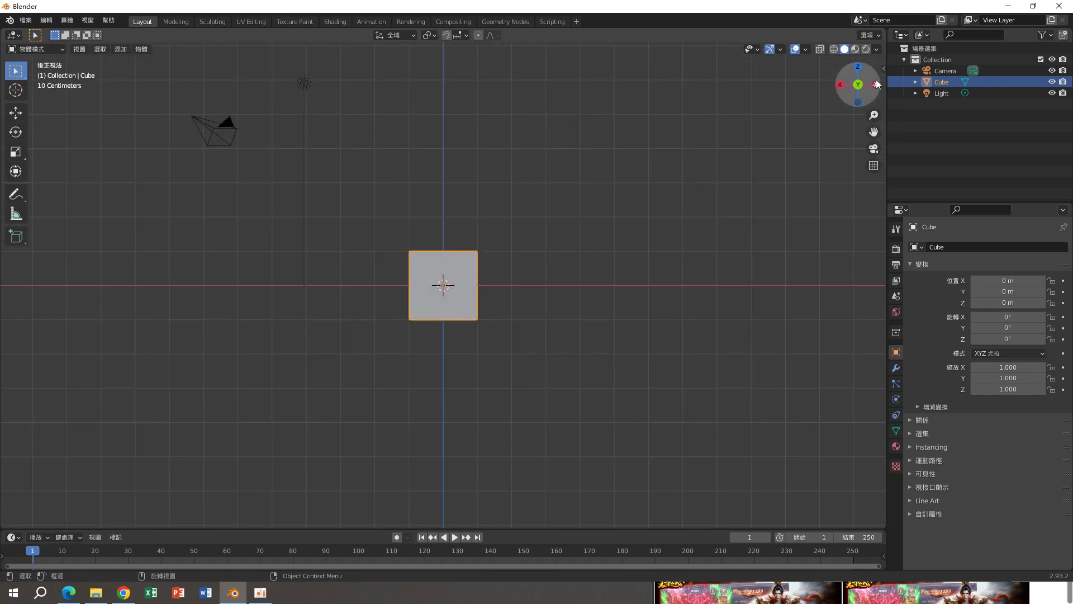
{"action": "scroll", "coordinate": [637, 241], "scroll_direction": "up", "scroll_amount": 1}
- Raise the default cube straight up along Z to about 3.33 m
{"action": "key", "text": "g"}
{"action": "key", "text": "z"}
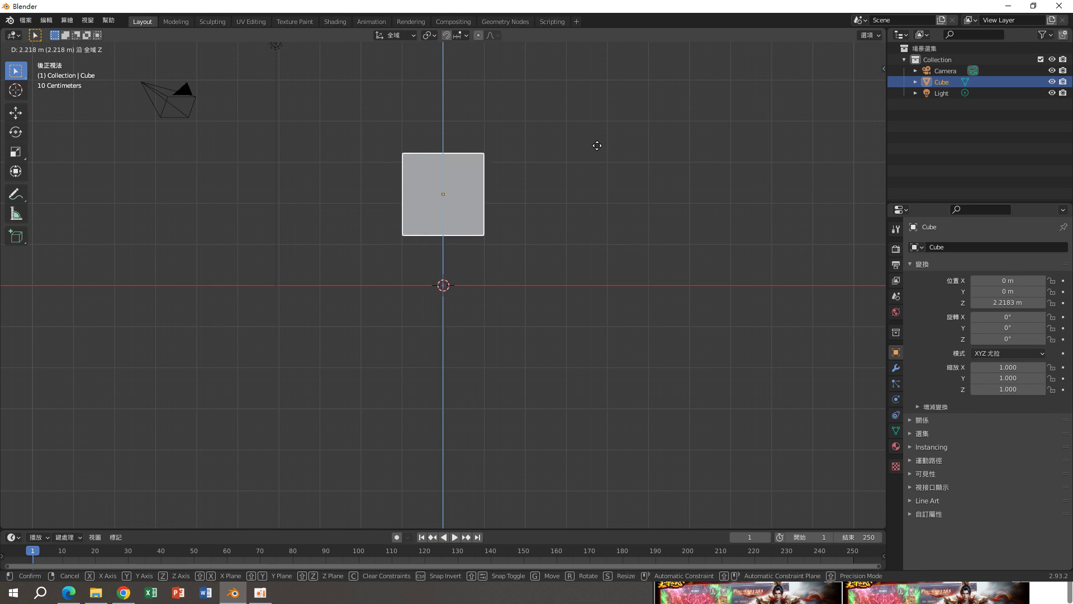
{"action": "left_click", "coordinate": [598, 118]}
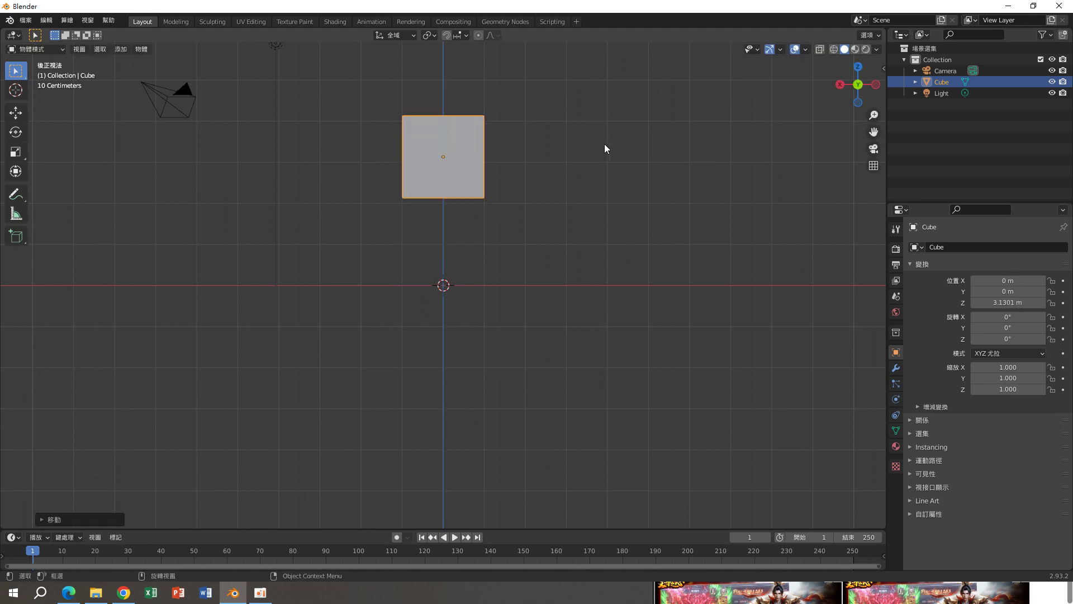
{"action": "left_click", "coordinate": [568, 172]}
{"action": "left_click", "coordinate": [461, 175]}
- Add a Subdivision Surface modifier to the cube with viewport level 2
{"action": "left_click", "coordinate": [896, 368]}
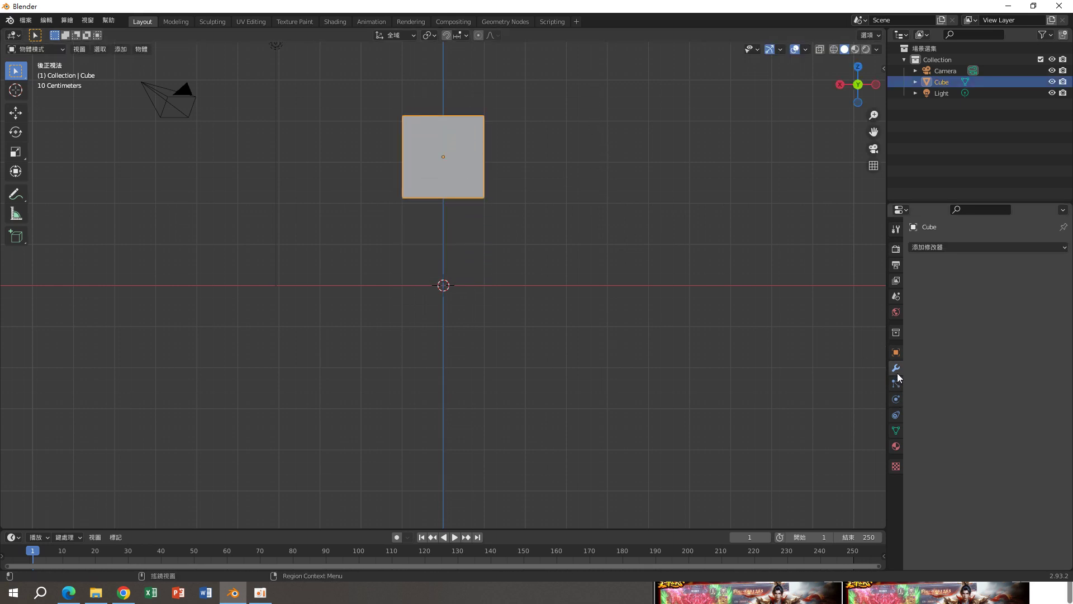
{"action": "left_click", "coordinate": [937, 247]}
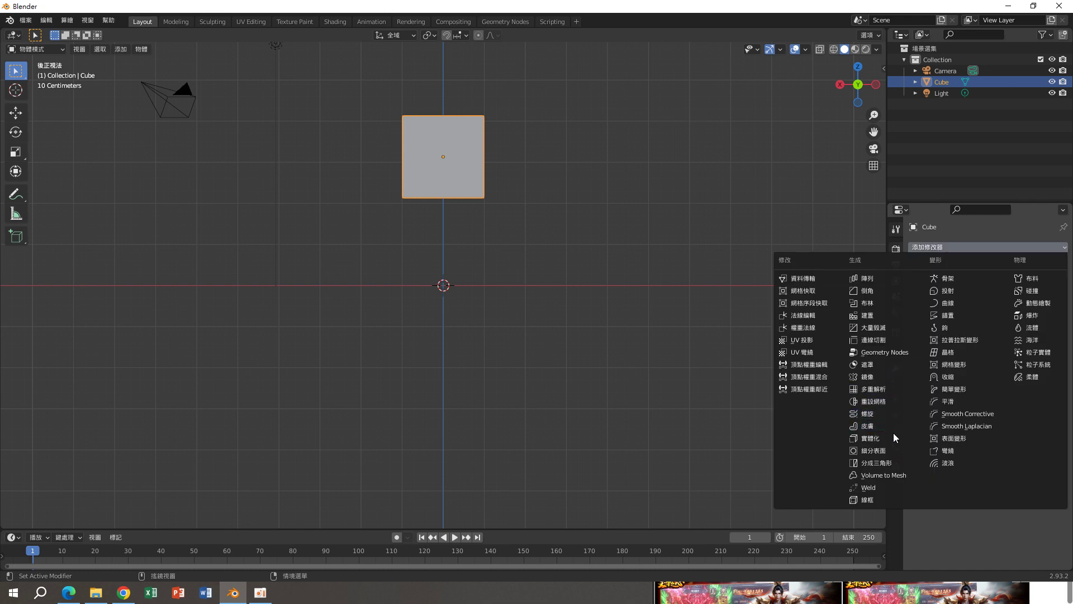
{"action": "left_click", "coordinate": [888, 451]}
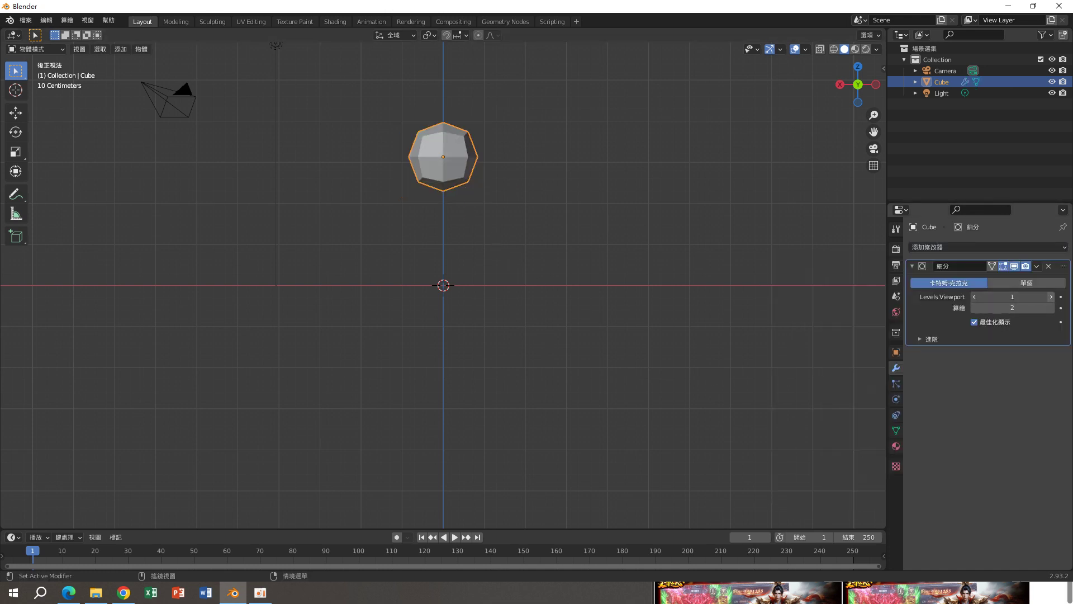
{"action": "left_click", "coordinate": [1051, 297]}
{"action": "left_click", "coordinate": [555, 203]}
{"action": "left_click", "coordinate": [448, 164]}
{"action": "scroll", "coordinate": [448, 164], "scroll_direction": "up", "scroll_amount": 2}
{"action": "scroll", "coordinate": [481, 165], "scroll_direction": "down", "scroll_amount": 3}
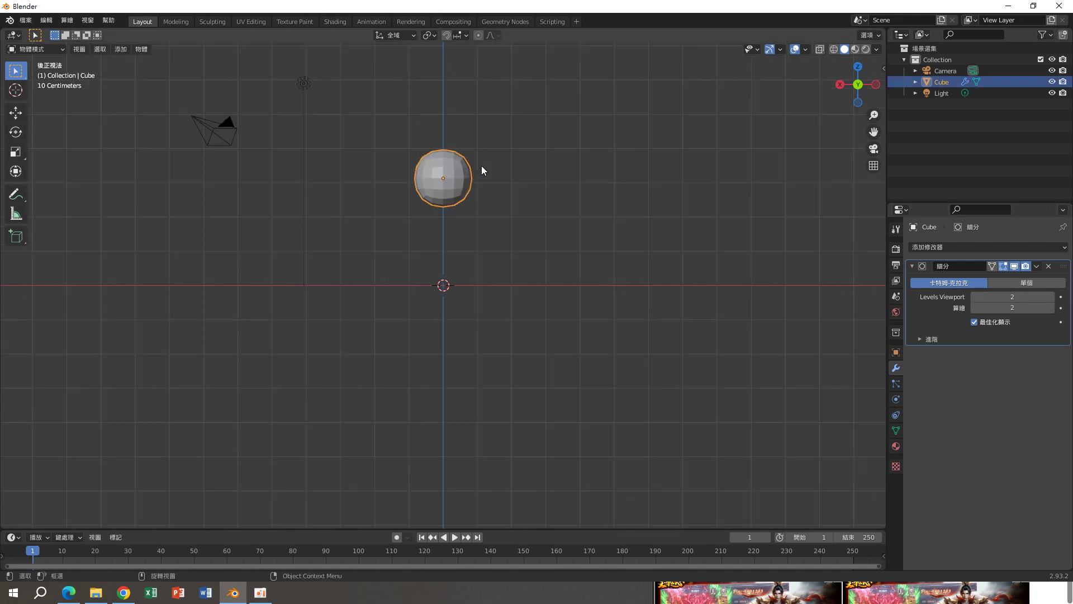
{"action": "scroll", "coordinate": [481, 165], "scroll_direction": "down", "scroll_amount": 1}
{"action": "scroll", "coordinate": [500, 124], "scroll_direction": "up", "scroll_amount": 2}
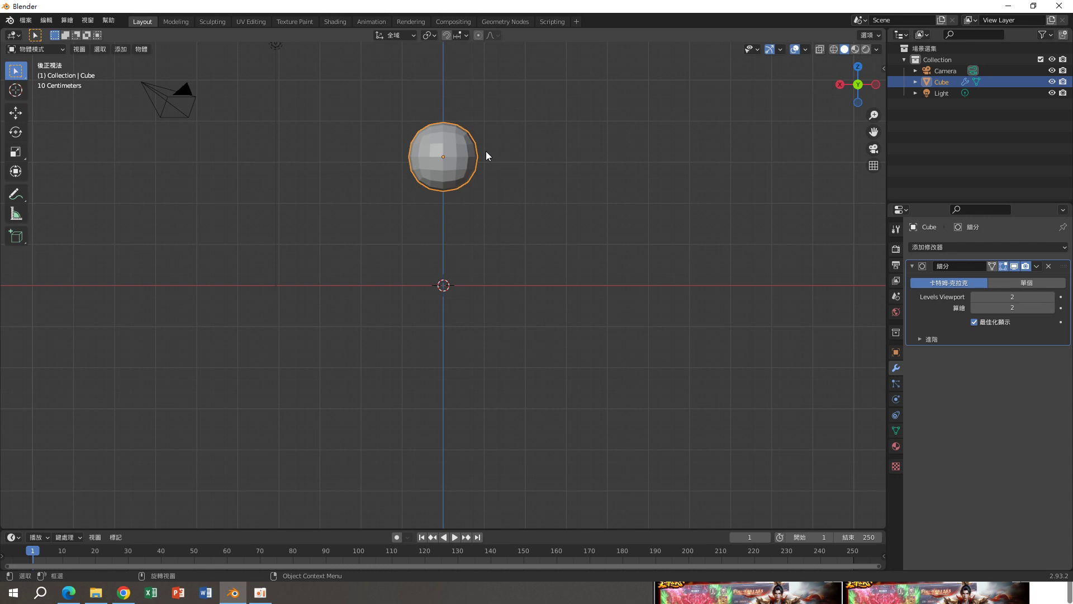
- Widen the rounded cube by scaling it along the X axis
{"action": "key", "text": "s"}
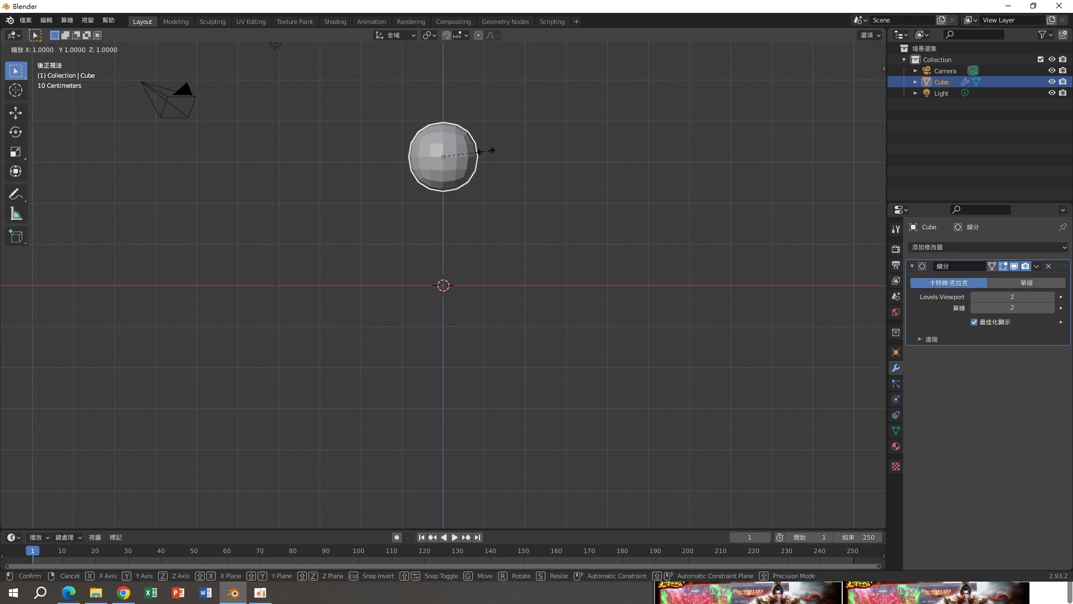
{"action": "key", "text": "x"}
{"action": "left_click", "coordinate": [492, 162]}
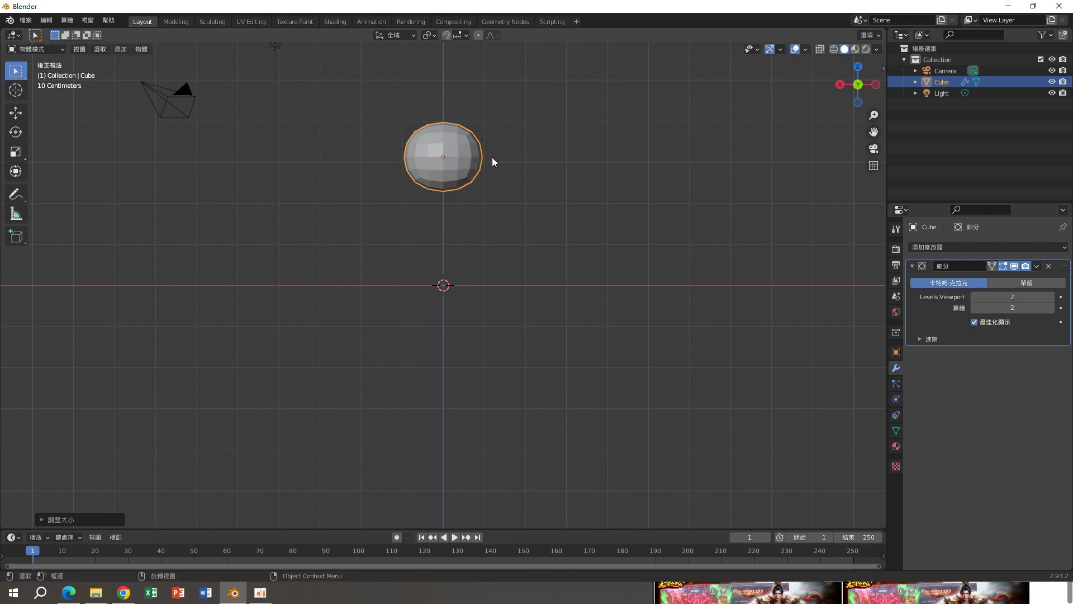
{"action": "scroll", "coordinate": [487, 154], "scroll_direction": "up", "scroll_amount": 1}
{"action": "scroll", "coordinate": [487, 150], "scroll_direction": "down", "scroll_amount": 1}
{"action": "scroll", "coordinate": [457, 104], "scroll_direction": "up", "scroll_amount": 1}
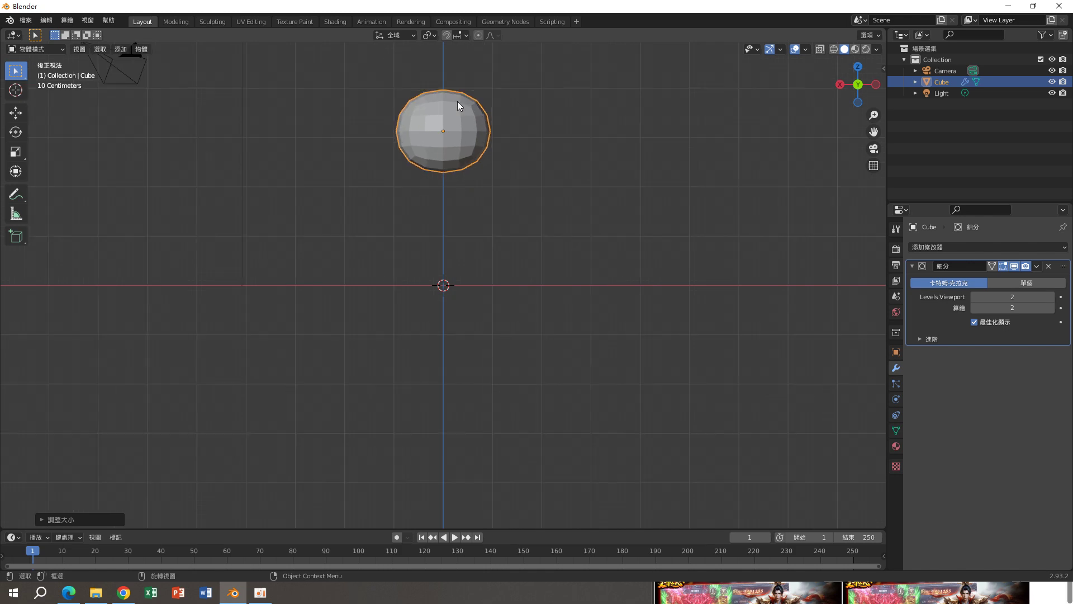
{"action": "scroll", "coordinate": [457, 104], "scroll_direction": "down", "scroll_amount": 1}
{"action": "left_click", "coordinate": [450, 78]}
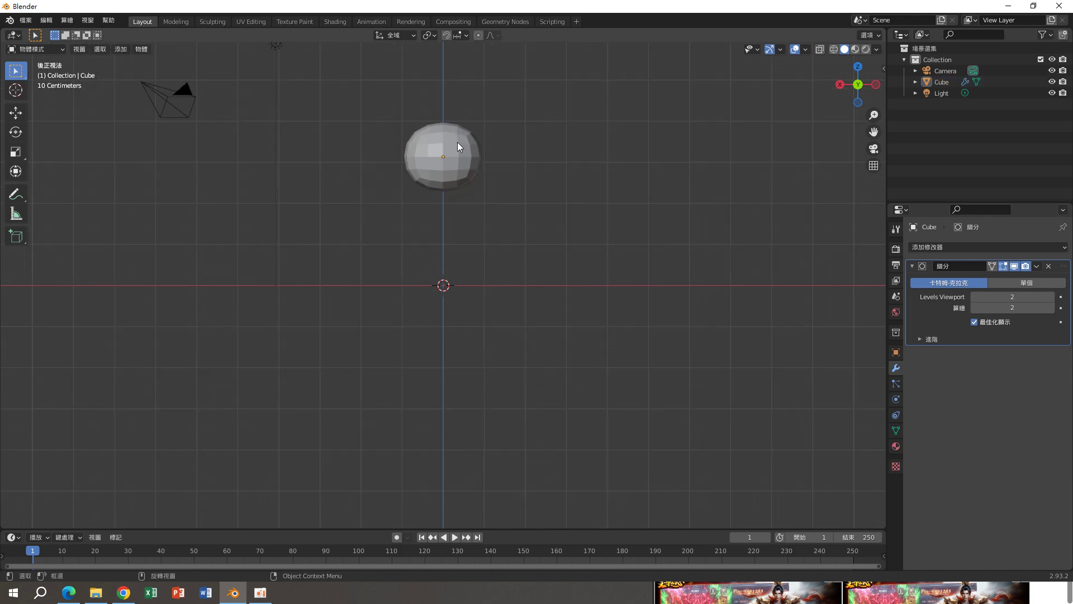
{"action": "left_click", "coordinate": [457, 142]}
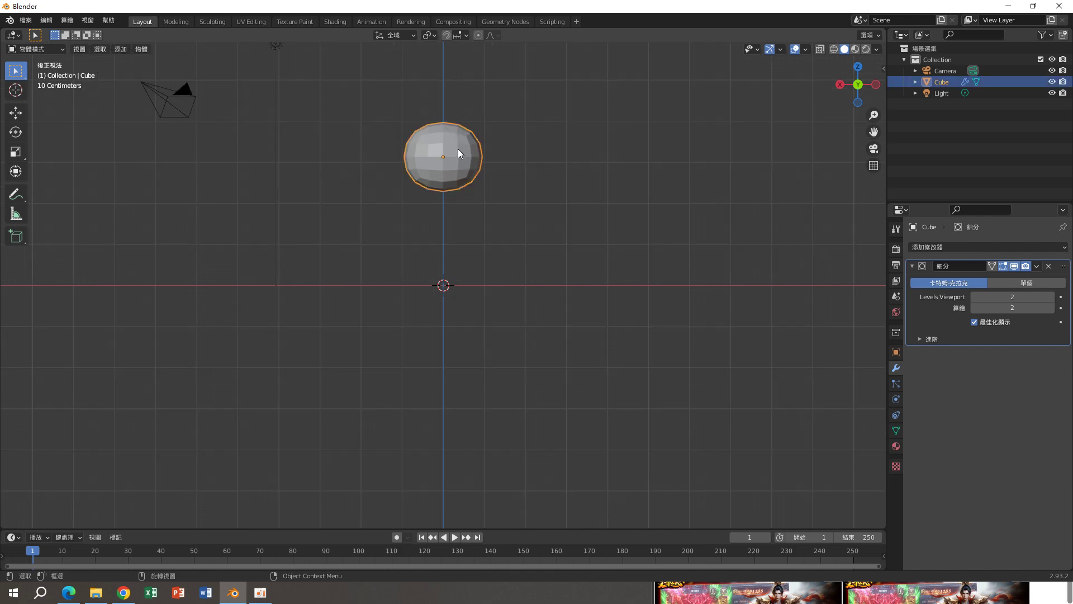
- Apply the Subdivision Surface modifier to bake it into the mesh
{"action": "left_click", "coordinate": [1037, 267]}
{"action": "left_click", "coordinate": [1029, 275]}
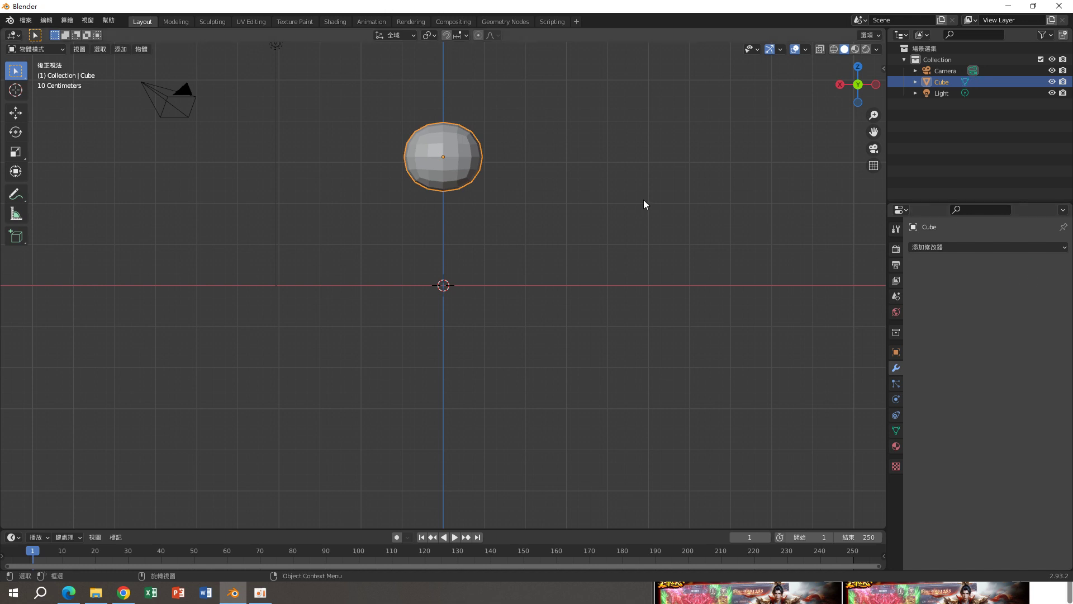
{"action": "left_click", "coordinate": [643, 200]}
- Raise the ball's top vertex about 0.136 m on Z with proportional editing, then return to Object Mode
{"action": "left_click", "coordinate": [454, 158]}
{"action": "key", "text": "Tab"}
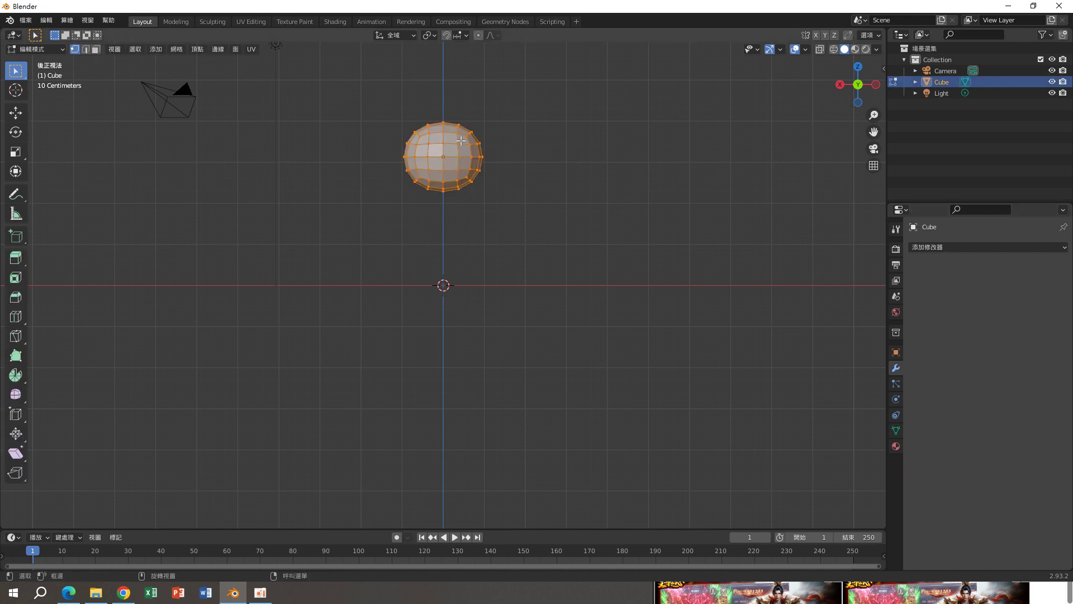
{"action": "left_click", "coordinate": [443, 122]}
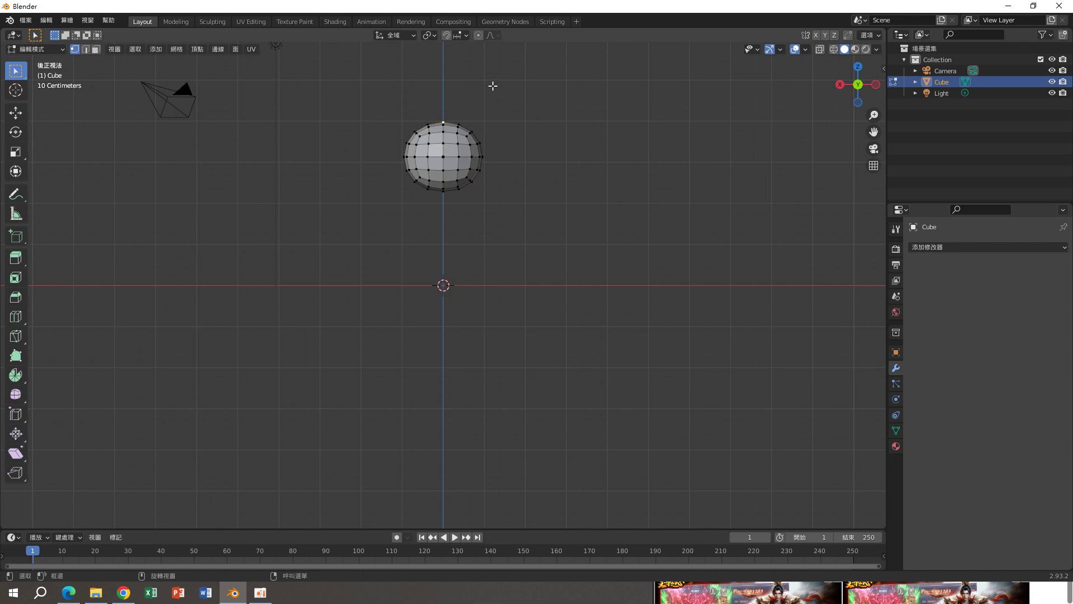
{"action": "left_click", "coordinate": [479, 35]}
{"action": "key", "text": "g"}
{"action": "key", "text": "z"}
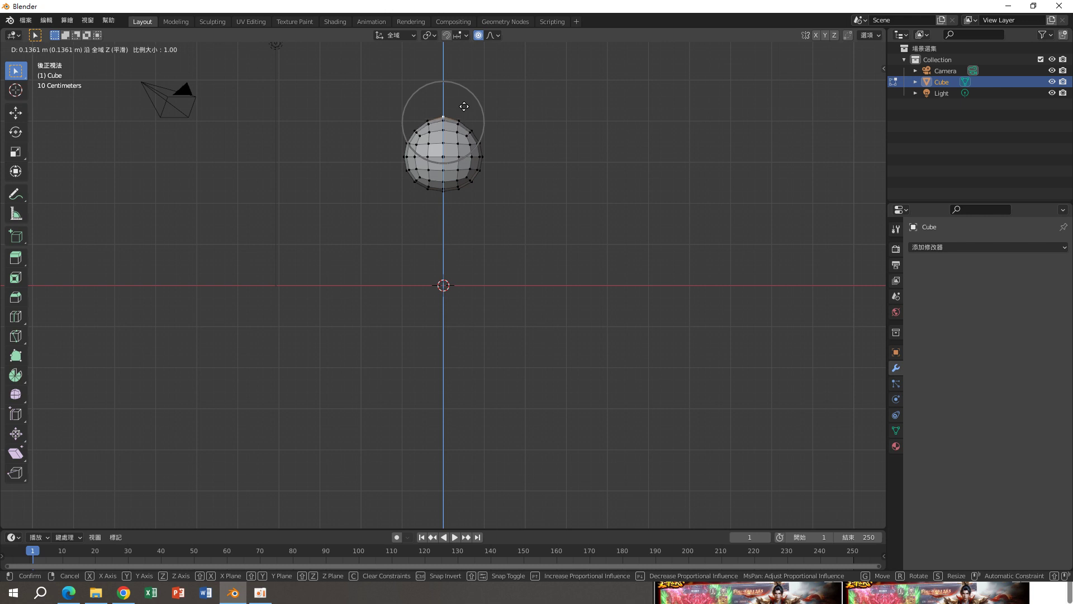
{"action": "left_click", "coordinate": [464, 106]}
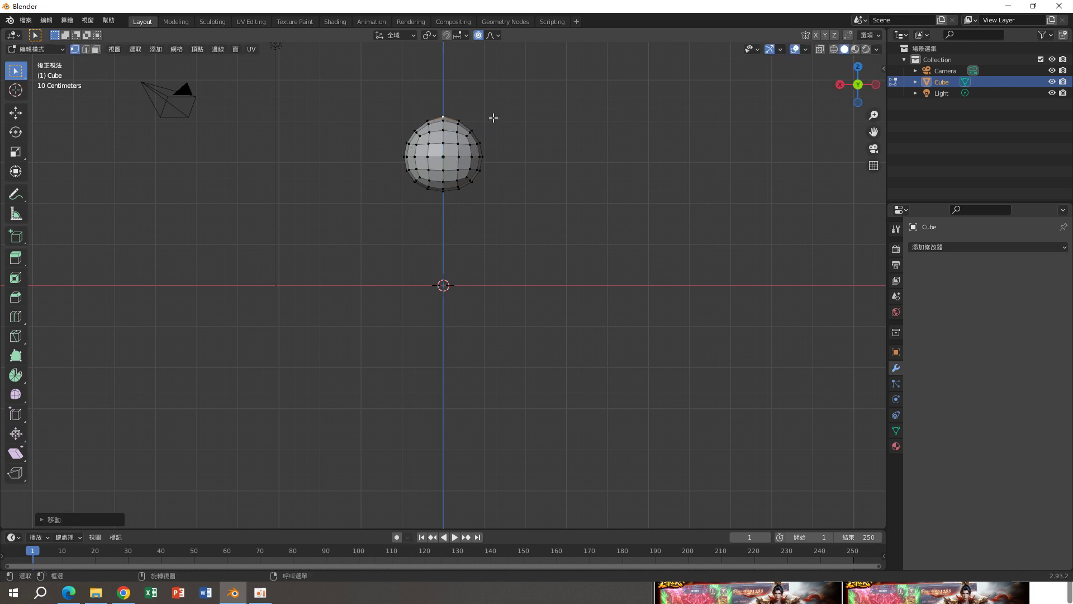
{"action": "key", "text": "Tab"}
{"action": "left_click", "coordinate": [534, 144]}
{"action": "left_click", "coordinate": [468, 161]}
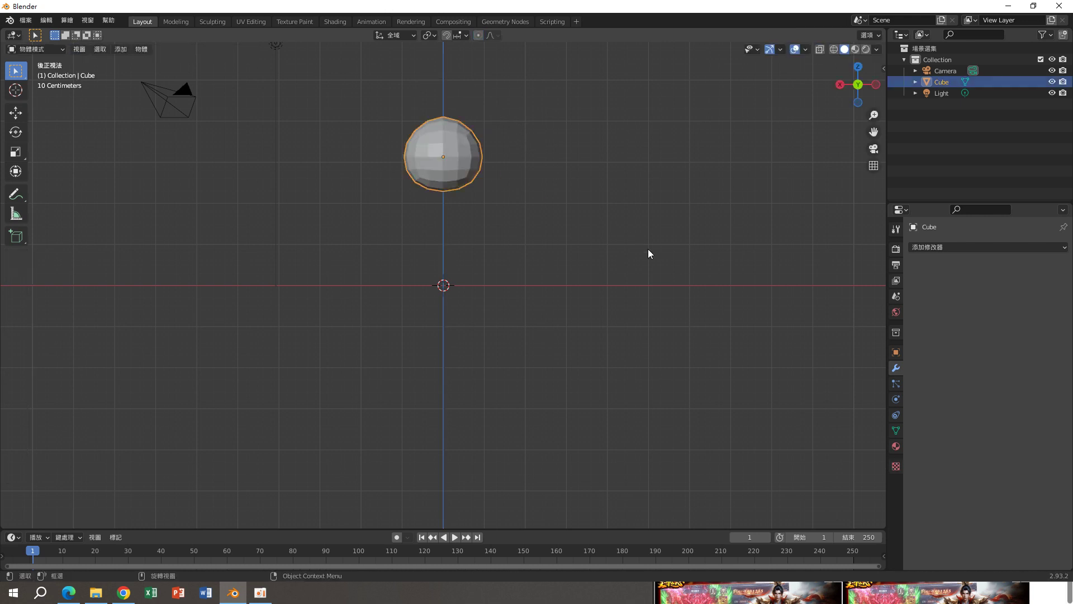
{"action": "left_click", "coordinate": [939, 247]}
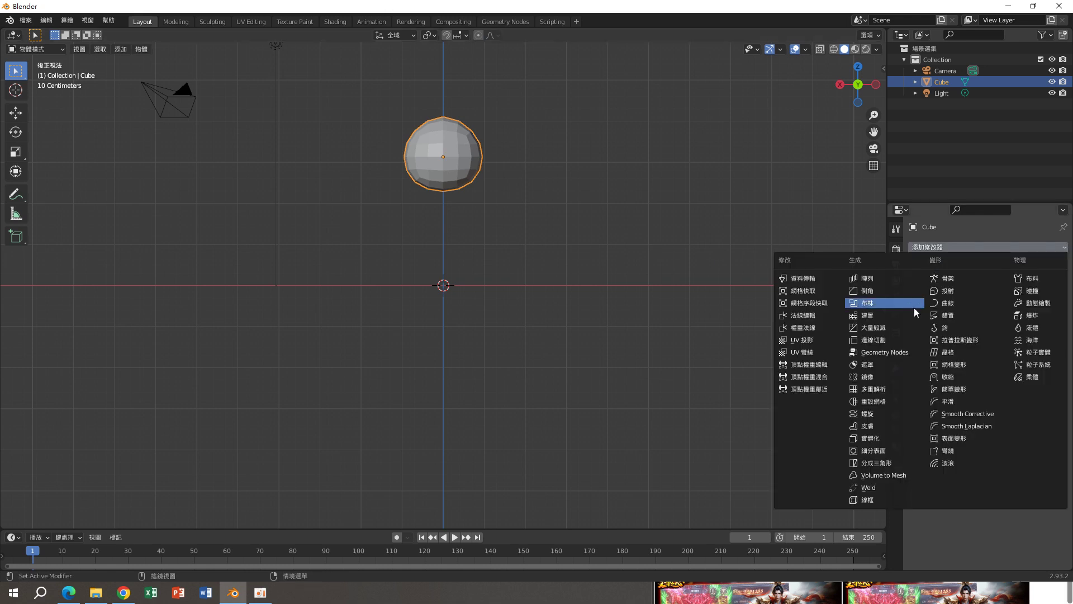
- Add a Subdivision Surface modifier at viewport level 2 to the ball
{"action": "left_click", "coordinate": [877, 451]}
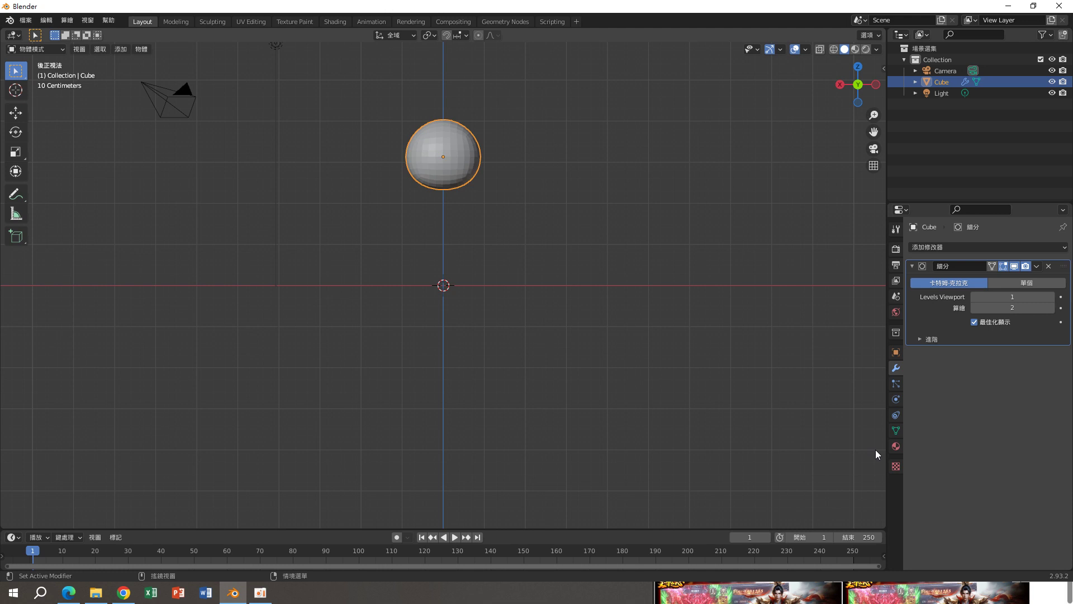
{"action": "left_click", "coordinate": [1046, 296]}
{"action": "left_click", "coordinate": [482, 207]}
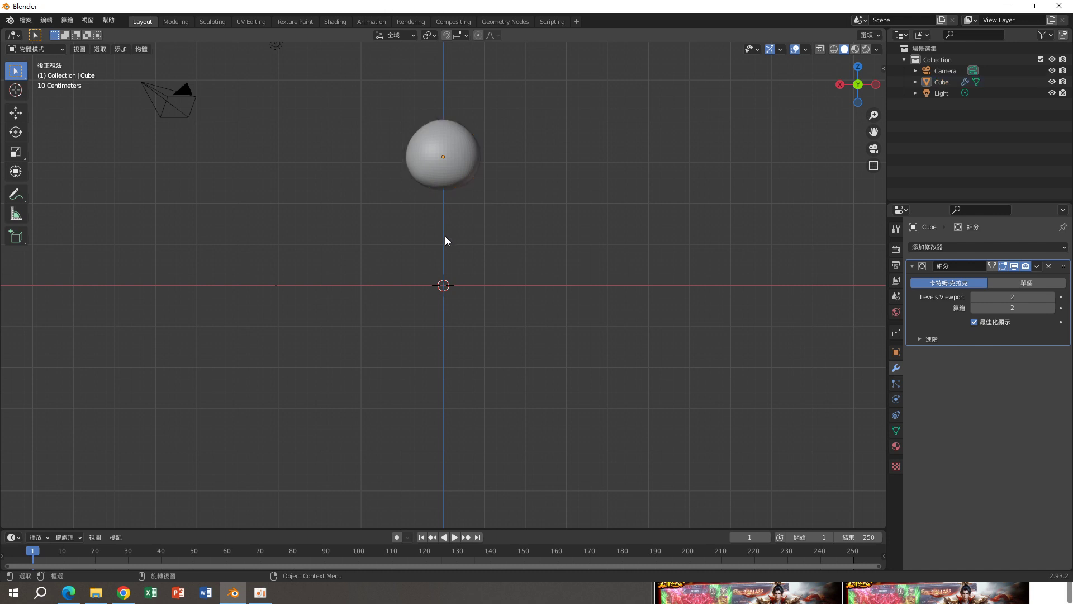
- Orbit around the sphere, then switch to the straight-on back orthographic view
{"action": "mouse_move", "coordinate": [473, 241]}
{"action": "middle_mouse_down"}
{"action": "mouse_move", "coordinate": [447, 277]}
{"action": "mouse_move", "coordinate": [422, 276]}
{"action": "middle_mouse_up"}
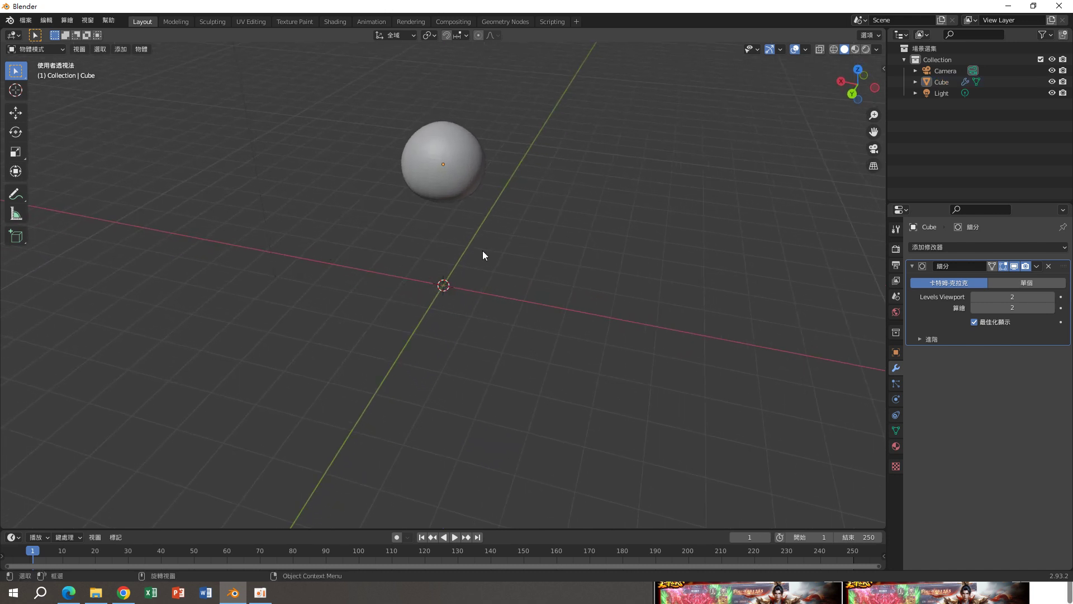
{"action": "mouse_move", "coordinate": [437, 316]}
{"action": "middle_mouse_down"}
{"action": "mouse_move", "coordinate": [527, 268]}
{"action": "mouse_move", "coordinate": [551, 239]}
{"action": "middle_mouse_up"}
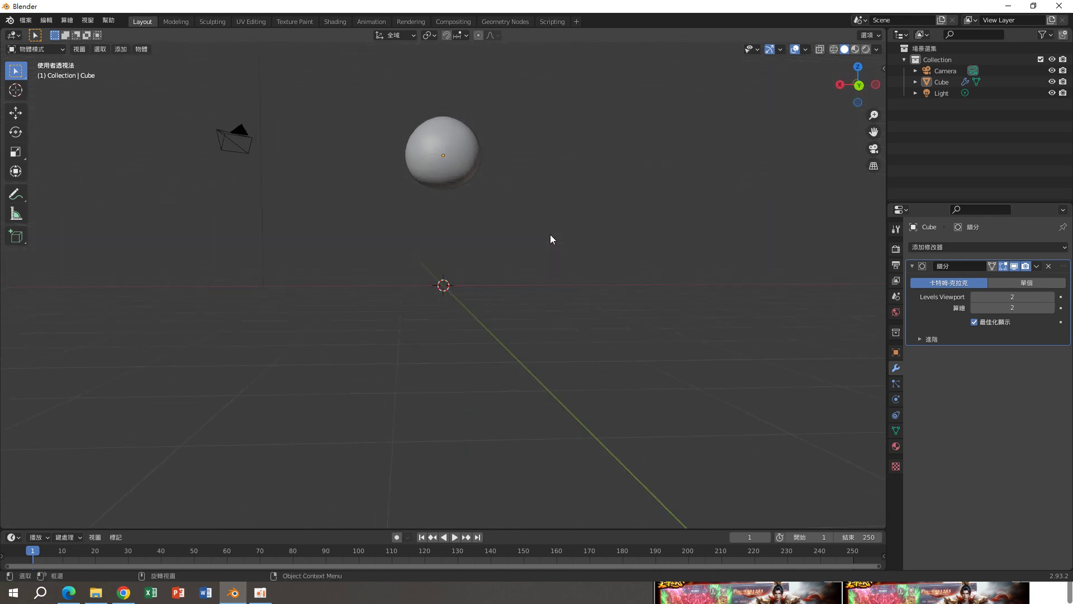
{"action": "left_click", "coordinate": [463, 171]}
{"action": "middle_click_drag", "start_coordinate": [464, 174], "coordinate": [550, 237]}
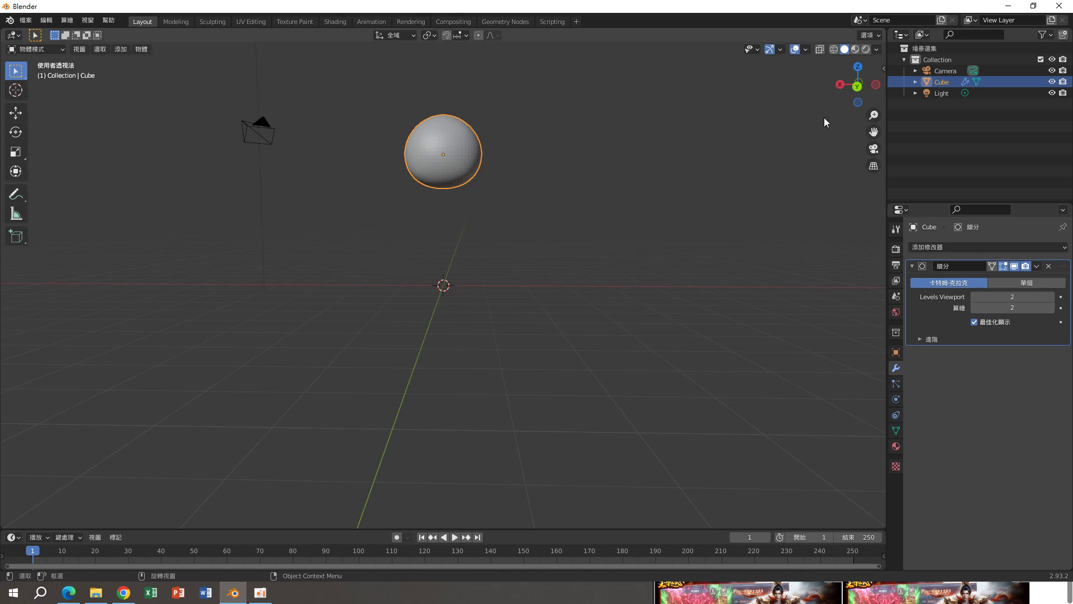
{"action": "left_click", "coordinate": [854, 88]}
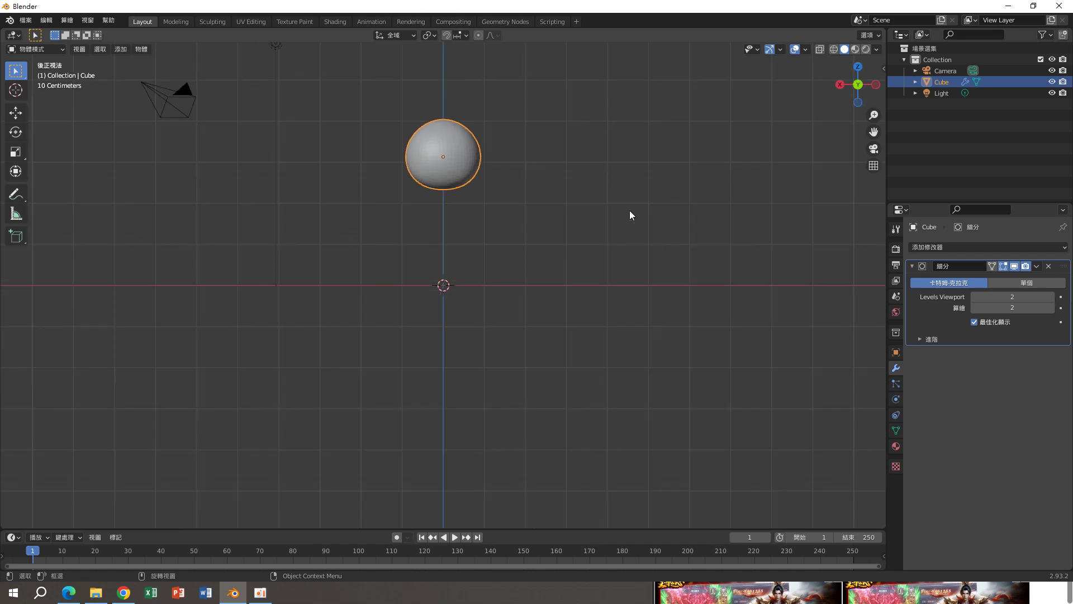
- Duplicate the ball below the head and narrow the copy to 0.7251 on X
{"action": "key", "text": "shift+d"}
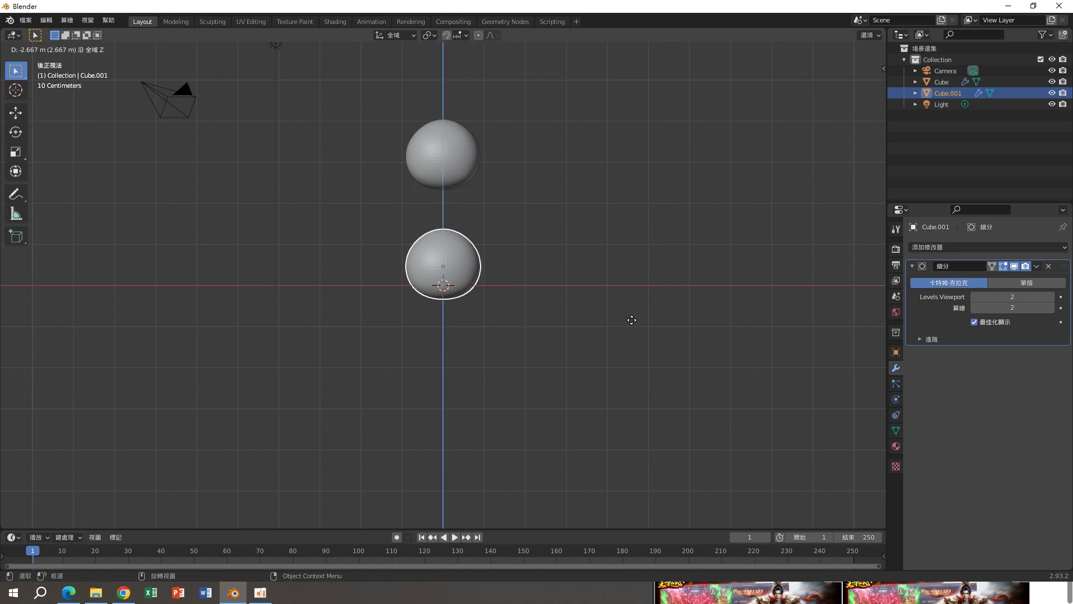
{"action": "left_click", "coordinate": [633, 316]}
{"action": "scroll", "coordinate": [542, 191], "scroll_direction": "up", "scroll_amount": 2}
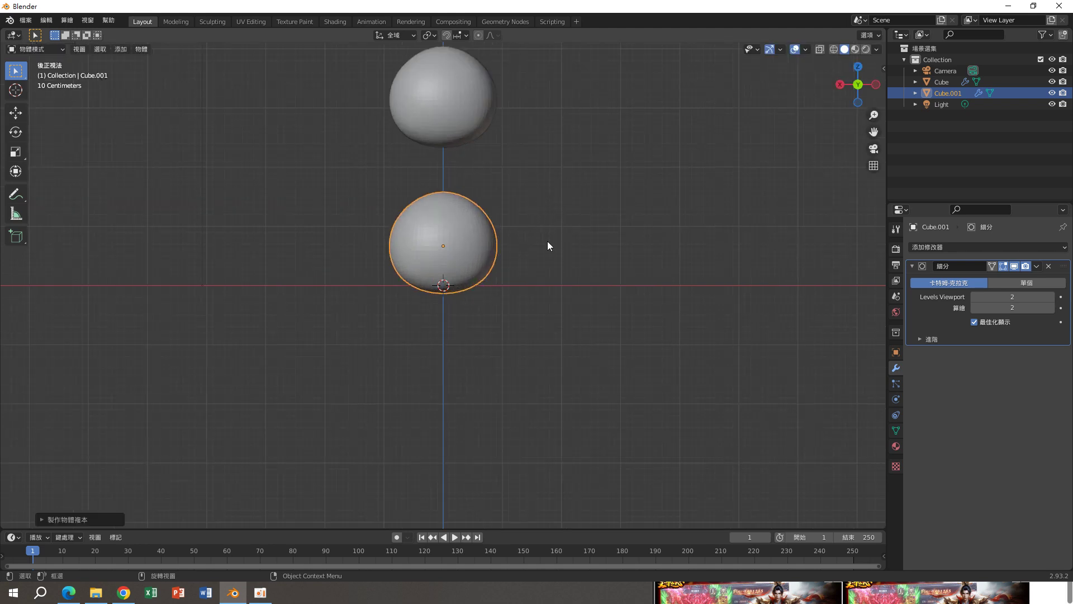
{"action": "key", "text": "s"}
{"action": "key", "text": "x"}
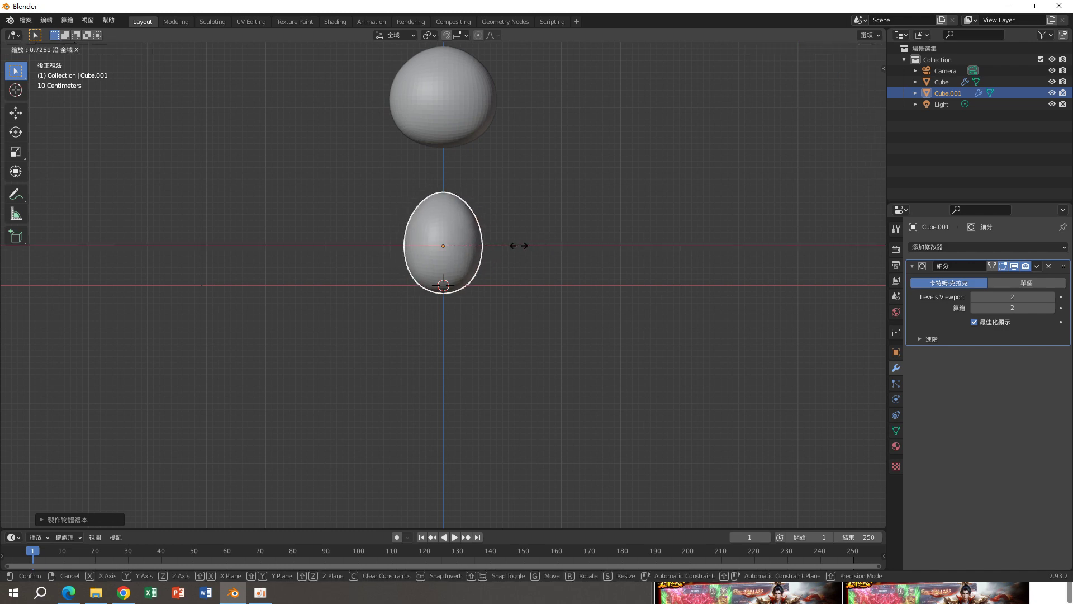
{"action": "left_click", "coordinate": [519, 246]}
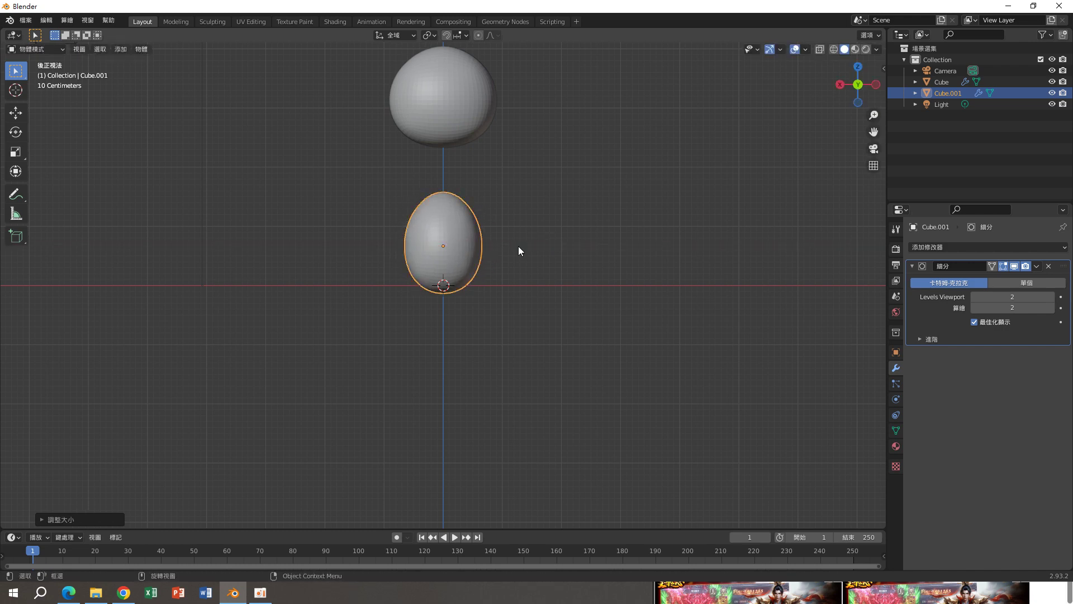
- Raise the copy slightly and stretch it to 1.1343 on Z into an egg
{"action": "key", "text": "g"}
{"action": "key", "text": "z"}
{"action": "left_click", "coordinate": [519, 213]}
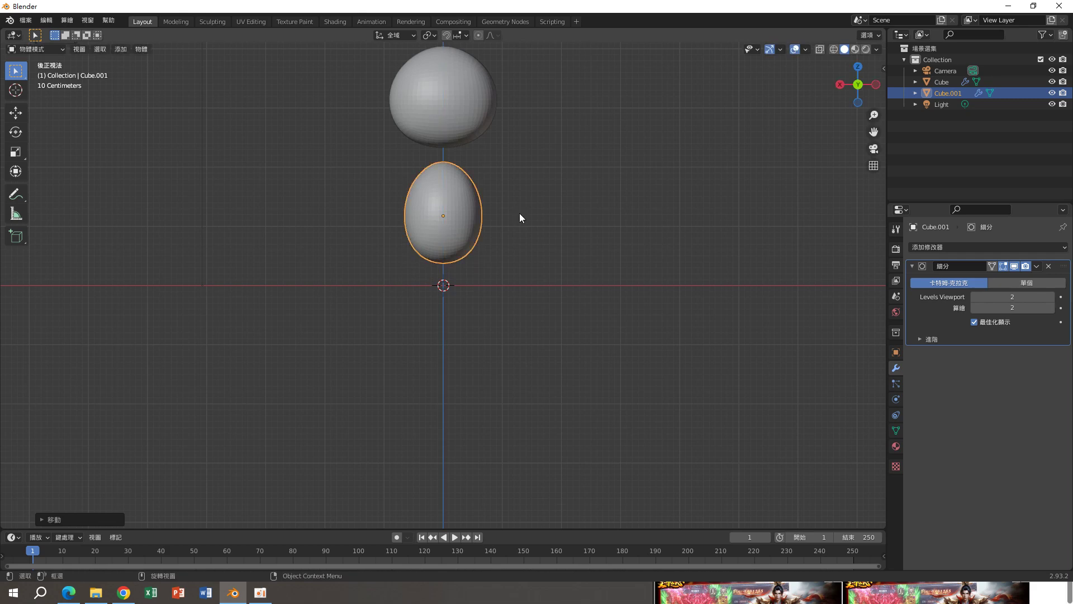
{"action": "key", "text": "s"}
{"action": "key", "text": "z"}
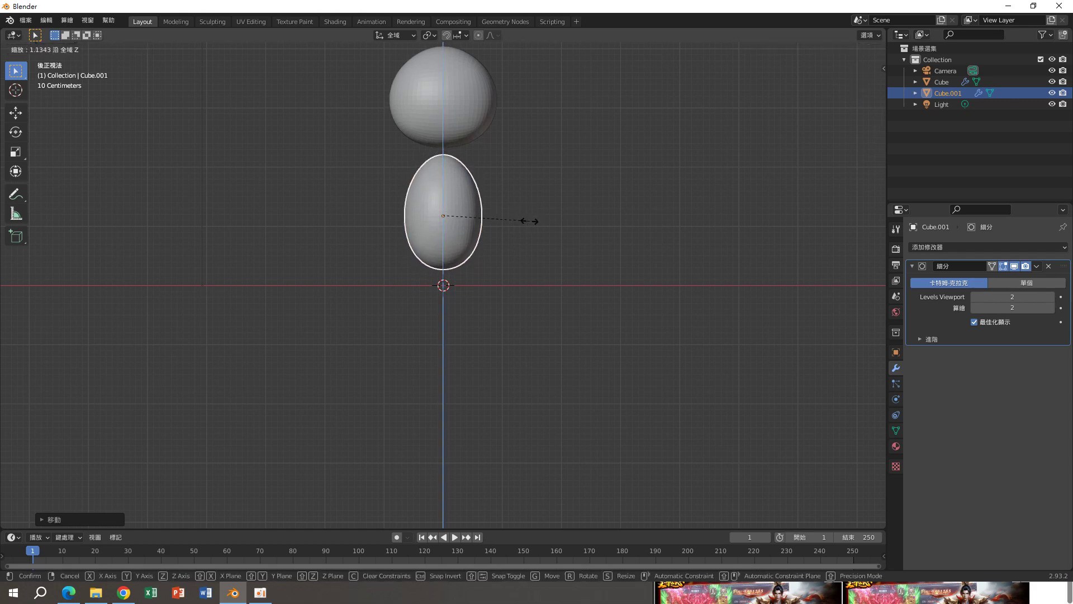
{"action": "left_click", "coordinate": [528, 222]}
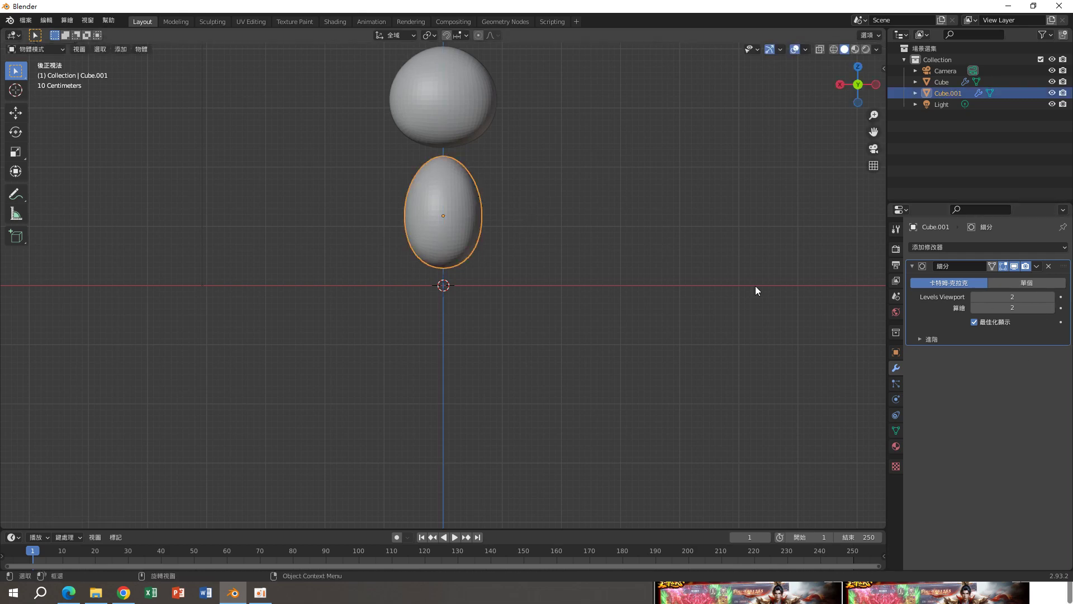
- Put Cube.001 into Edit Mode, zoom in, and box-select the left half of its mesh
{"action": "key", "text": "Tab"}
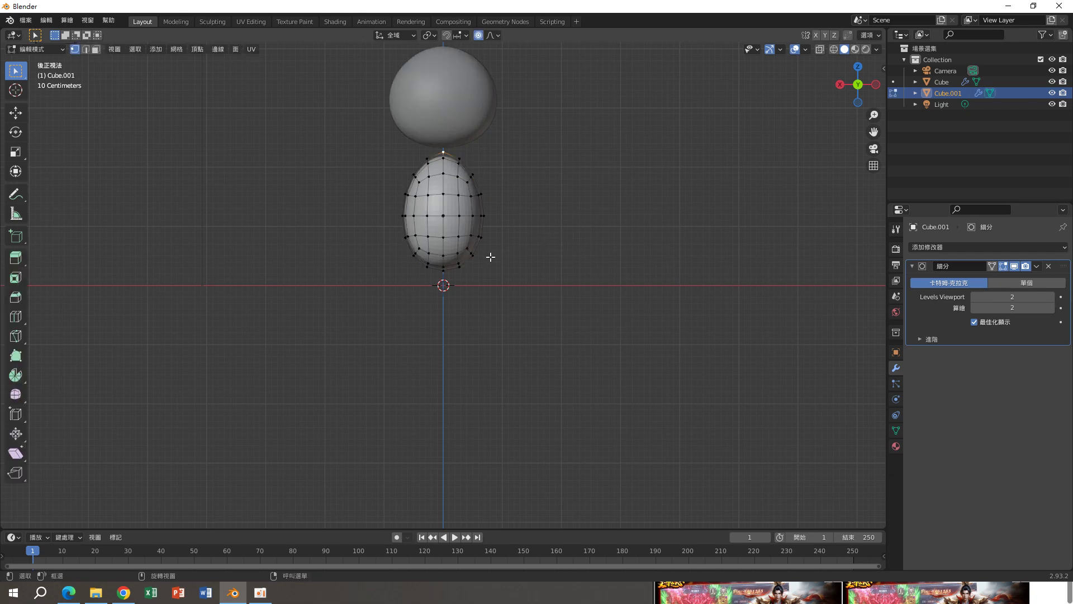
{"action": "scroll", "coordinate": [487, 258], "scroll_direction": "up", "scroll_amount": 1}
{"action": "scroll", "coordinate": [487, 260], "scroll_direction": "up", "scroll_amount": 1}
{"action": "scroll", "coordinate": [488, 260], "scroll_direction": "down", "scroll_amount": 1}
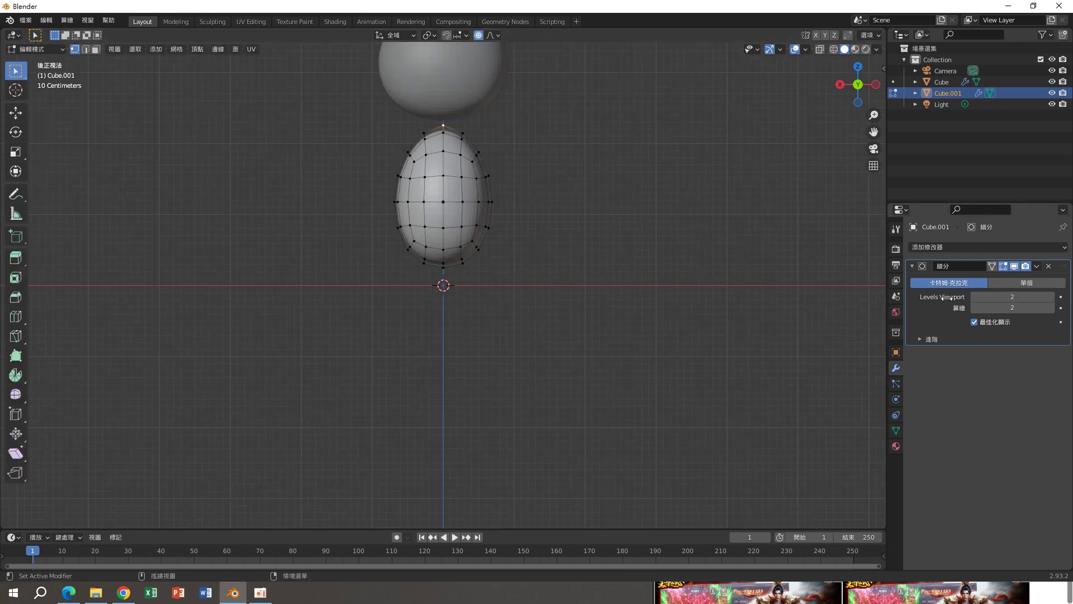
{"action": "scroll", "coordinate": [502, 246], "scroll_direction": "up", "scroll_amount": 1}
{"action": "scroll", "coordinate": [507, 248], "scroll_direction": "up", "scroll_amount": 1}
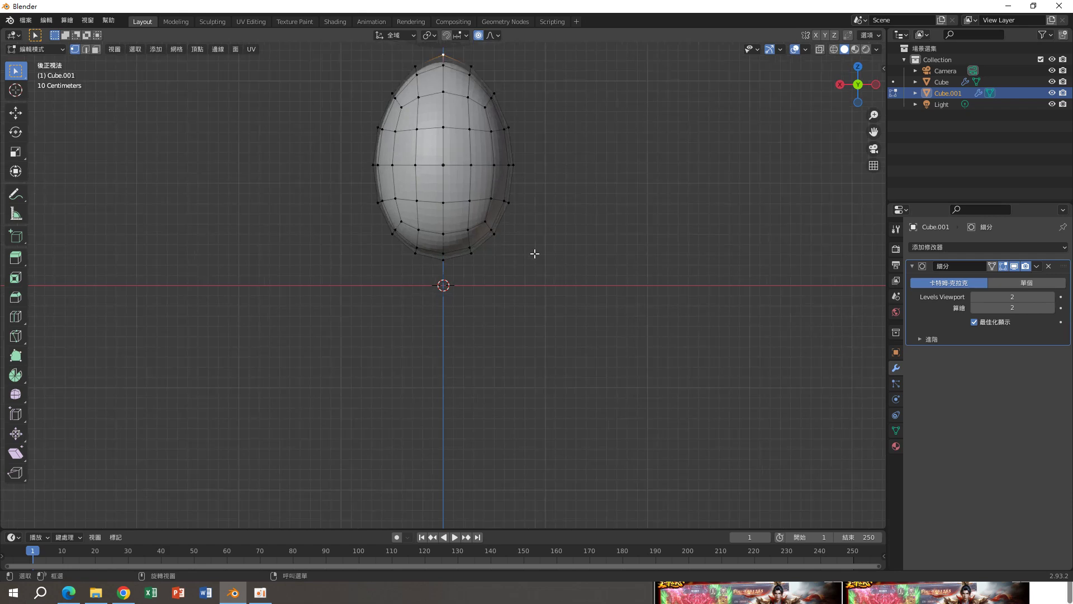
{"action": "scroll", "coordinate": [535, 253], "scroll_direction": "down", "scroll_amount": 3}
{"action": "scroll", "coordinate": [535, 252], "scroll_direction": "down", "scroll_amount": 1}
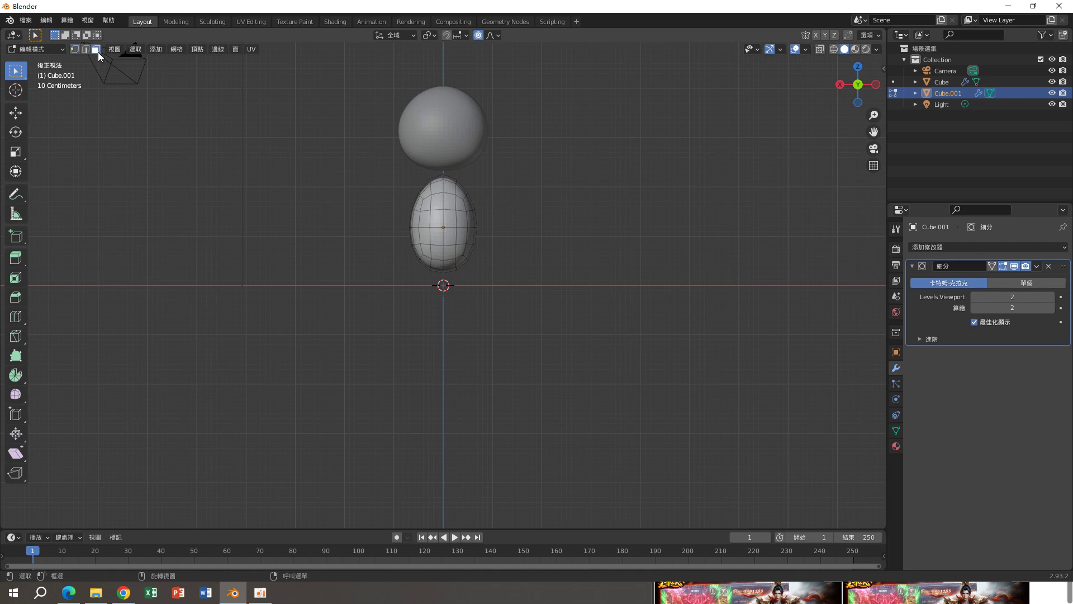
{"action": "left_click_drag", "start_coordinate": [389, 168], "coordinate": [440, 316]}
- Try deleting the selected left-half faces, then undo the deletion
{"action": "scroll", "coordinate": [527, 213], "scroll_direction": "up", "scroll_amount": 1}
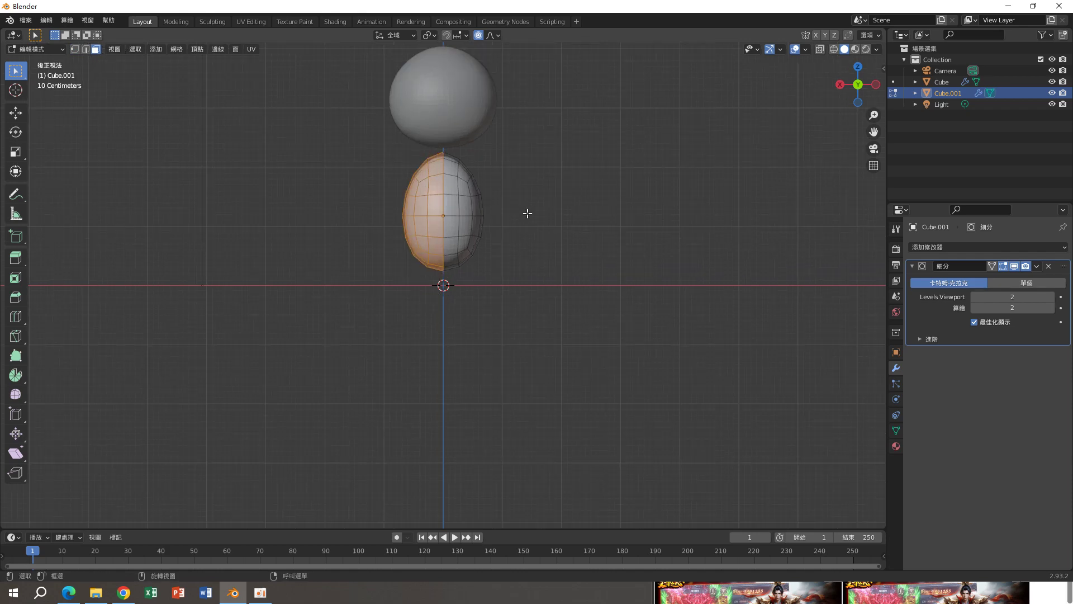
{"action": "key", "text": "x"}
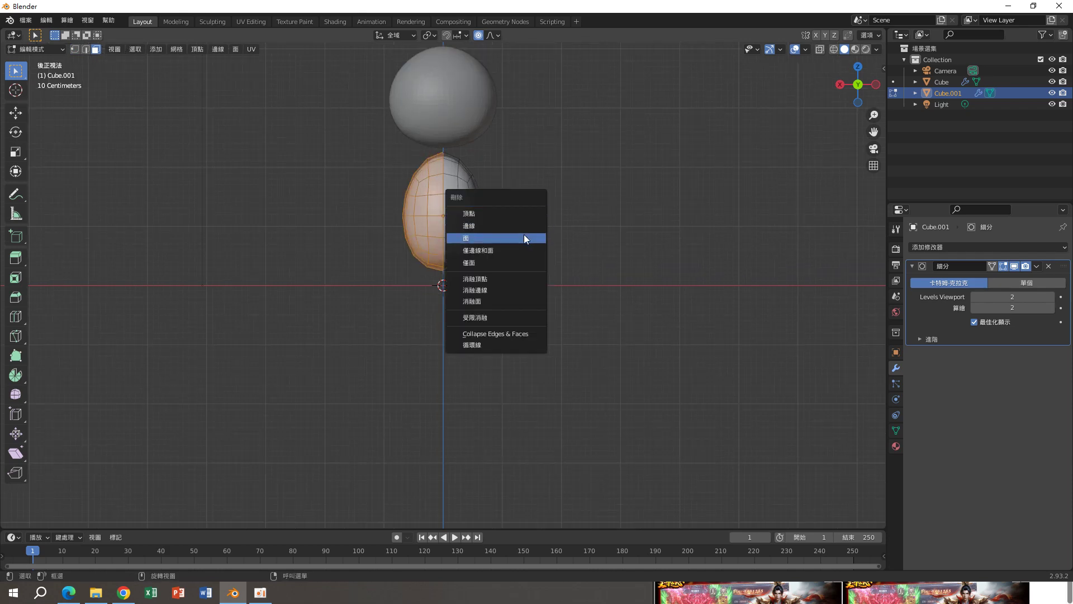
{"action": "left_click", "coordinate": [524, 237]}
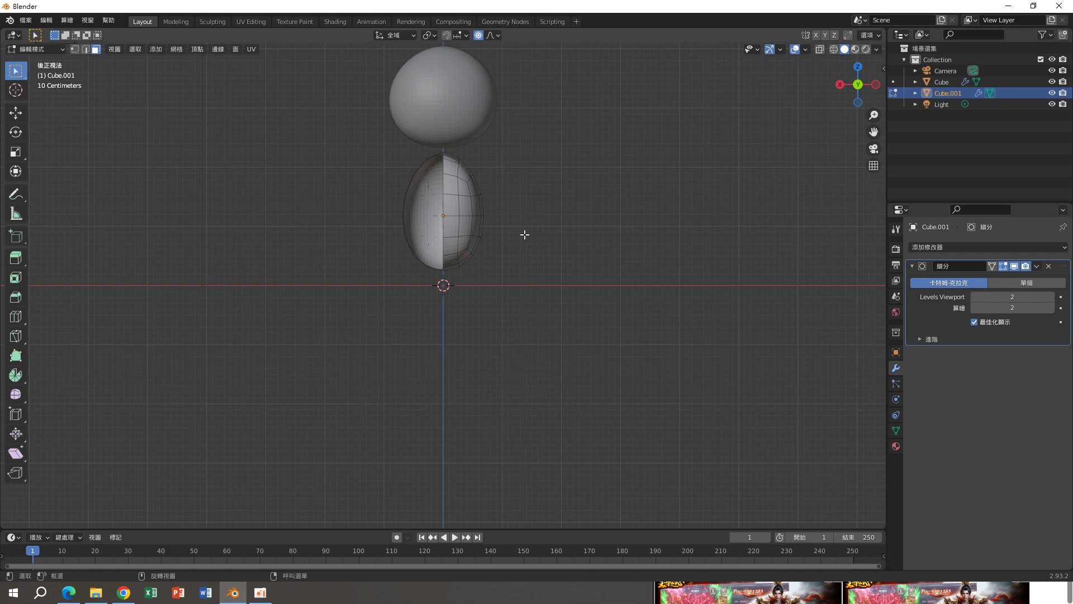
{"action": "key", "text": "ctrl+z"}
{"action": "key", "text": "ctrl+z"}
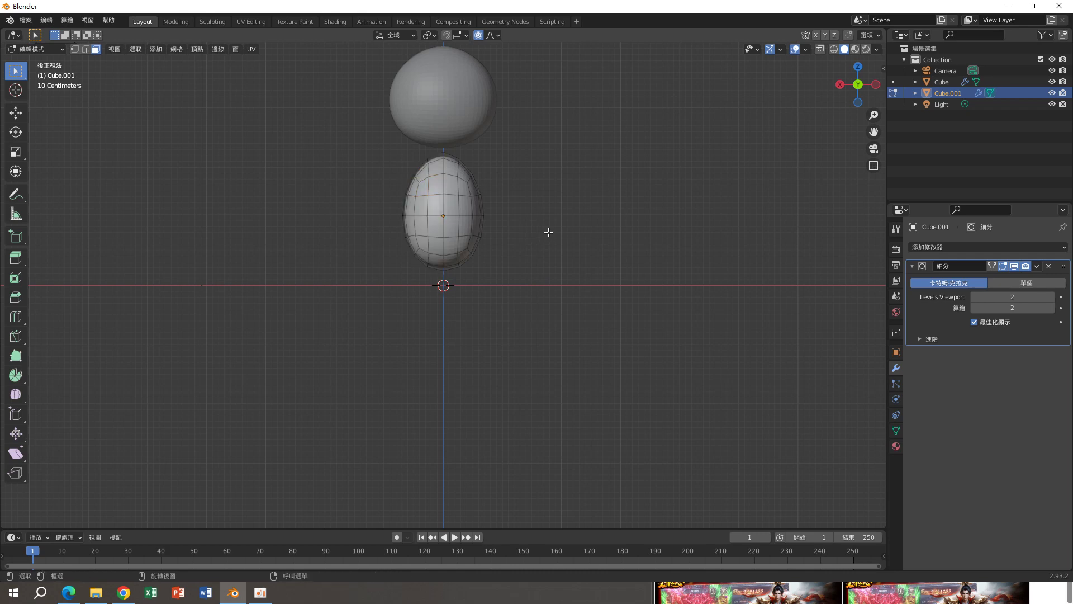
- With X-ray on, delete all left-half faces including hidden ones, returning to Object Mode
{"action": "key", "text": "alt+z"}
{"action": "mouse_move", "coordinate": [367, 135]}
{"action": "left_mouse_down"}
{"action": "mouse_move", "coordinate": [434, 233]}
{"action": "mouse_move", "coordinate": [438, 302]}
{"action": "left_mouse_up"}
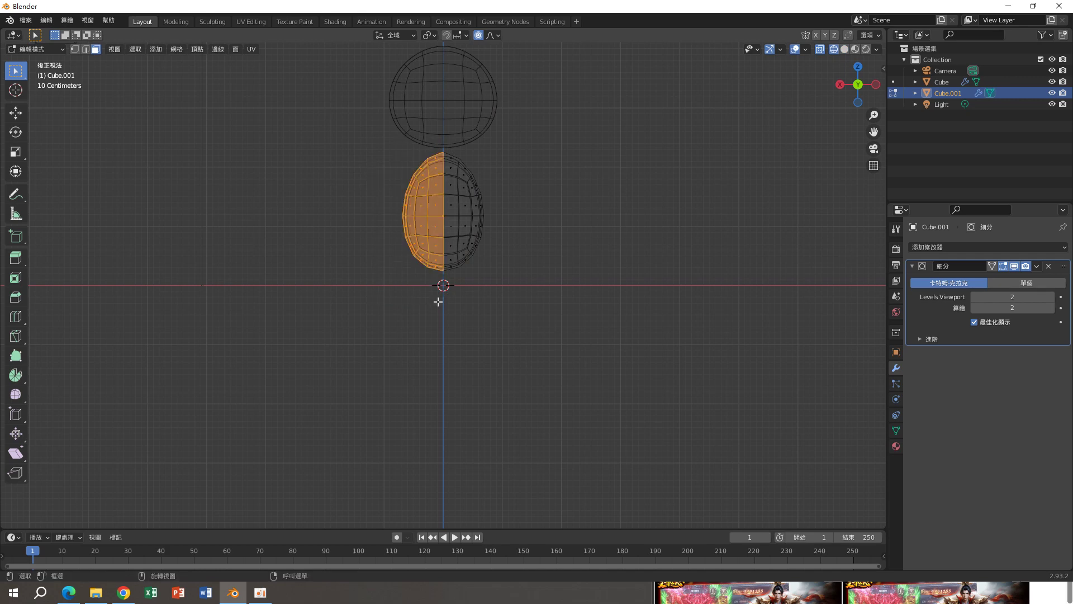
{"action": "key", "text": "x"}
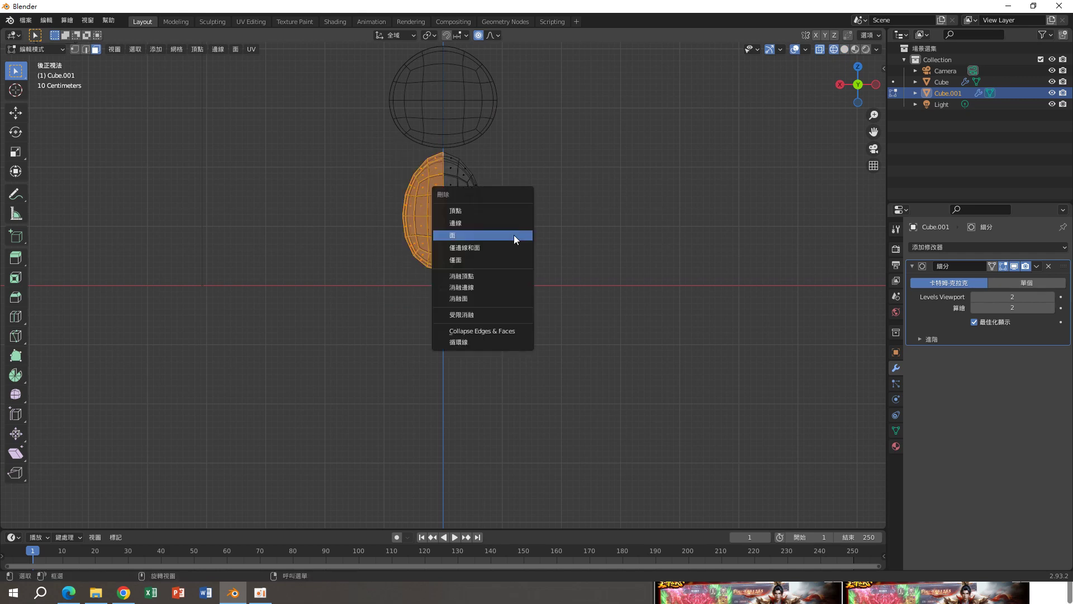
{"action": "left_click", "coordinate": [515, 235]}
{"action": "key", "text": "Tab"}
{"action": "left_click", "coordinate": [541, 189]}
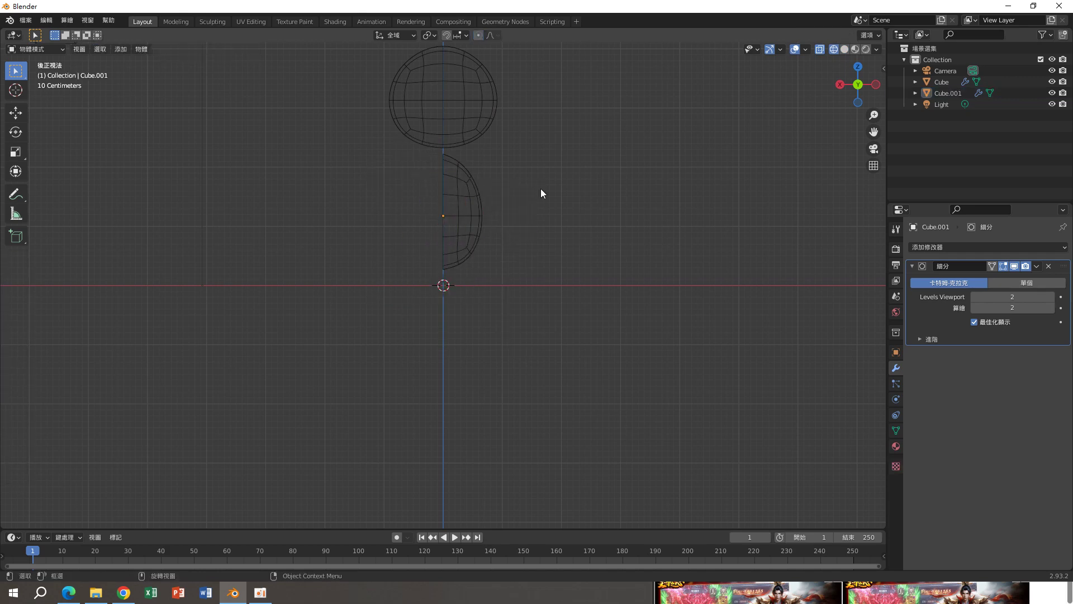
- Add a Mirror modifier to the half egg body Cube.001
{"action": "left_click", "coordinate": [478, 222]}
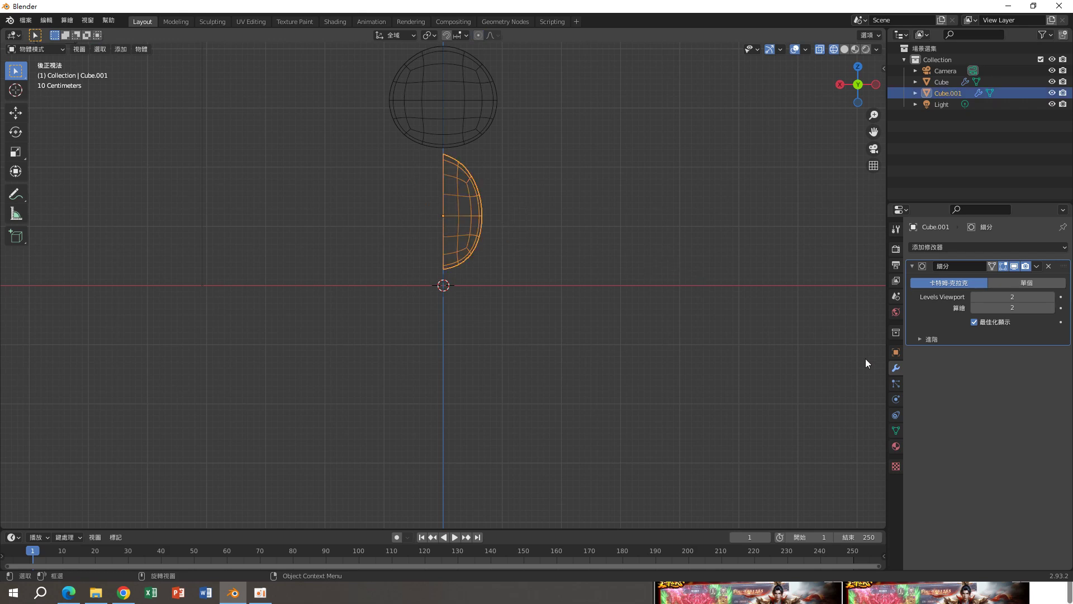
{"action": "left_click", "coordinate": [992, 247]}
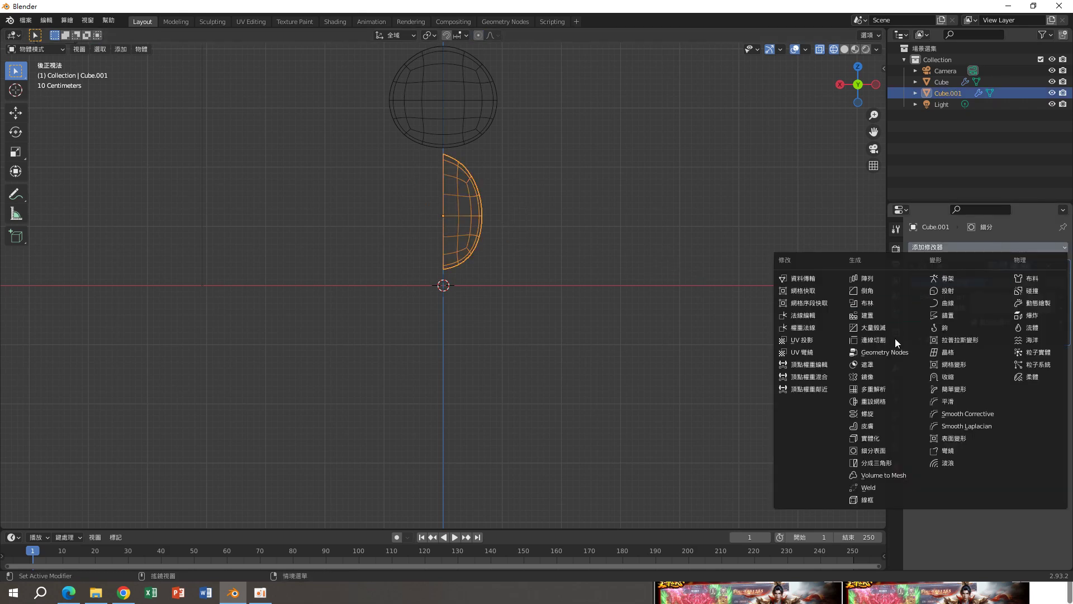
{"action": "left_click", "coordinate": [877, 377]}
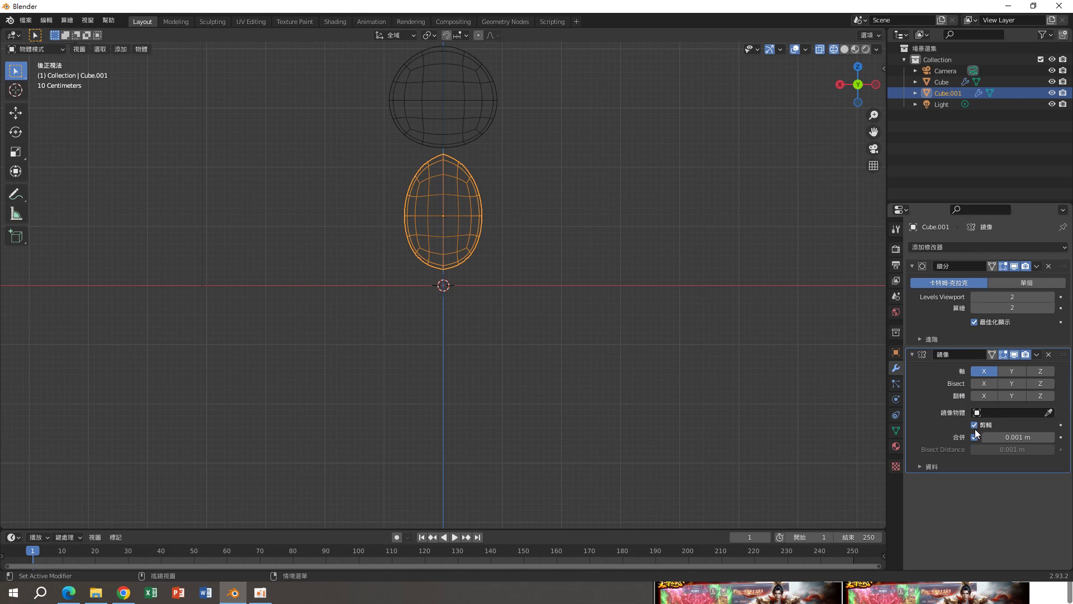
- Reselect the mirrored egg body and enter Edit Mode
{"action": "left_click", "coordinate": [623, 196]}
{"action": "scroll", "coordinate": [459, 107], "scroll_direction": "up", "scroll_amount": 1}
{"action": "left_click", "coordinate": [467, 128]}
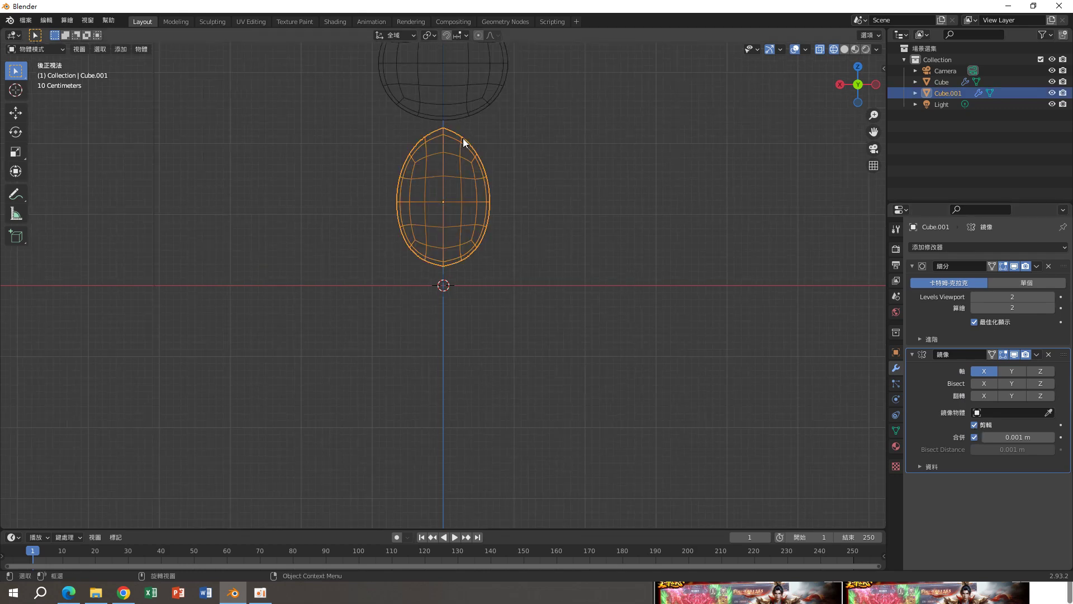
{"action": "scroll", "coordinate": [463, 139], "scroll_direction": "up", "scroll_amount": 1}
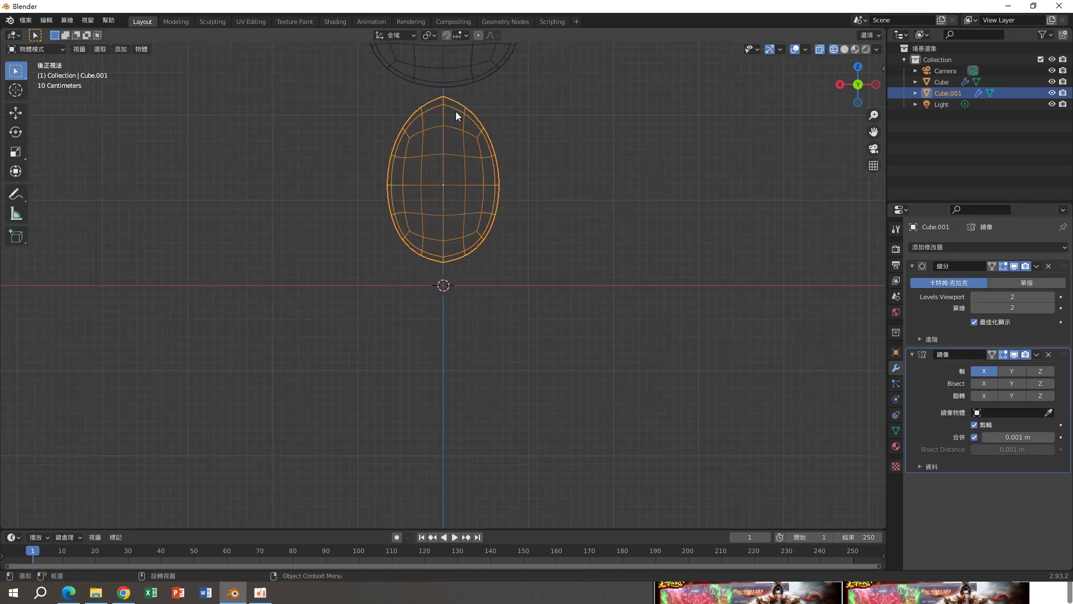
{"action": "key", "text": "Tab"}
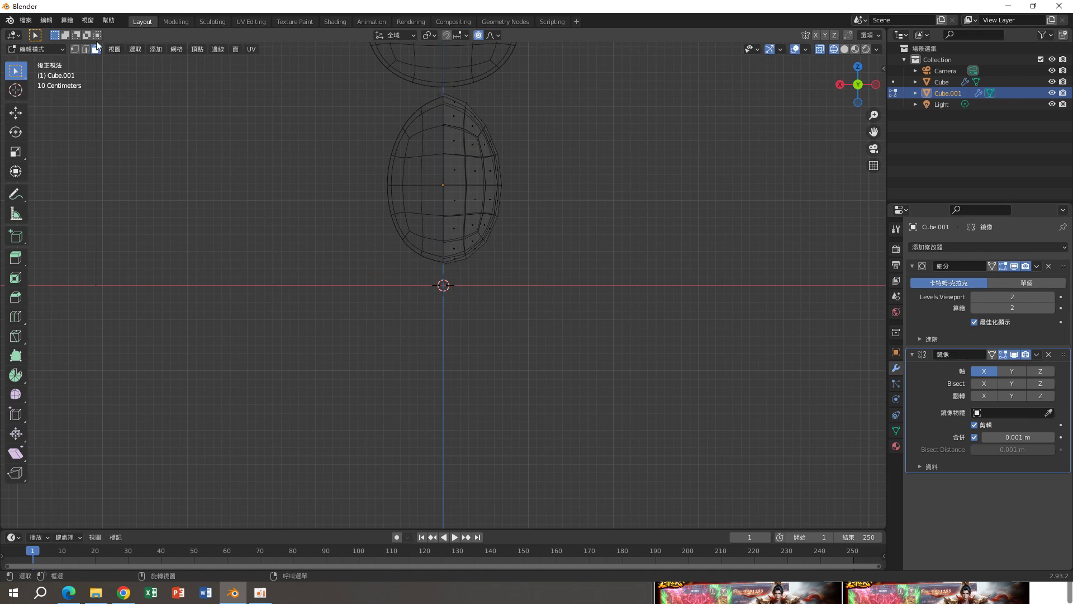
- Lower the egg body's top vertex about 0.105 m on Z, then orbit to view it in perspective
{"action": "left_click", "coordinate": [74, 49]}
{"action": "left_click_drag", "start_coordinate": [431, 90], "coordinate": [450, 94]}
{"action": "key", "text": "g"}
{"action": "key", "text": "z"}
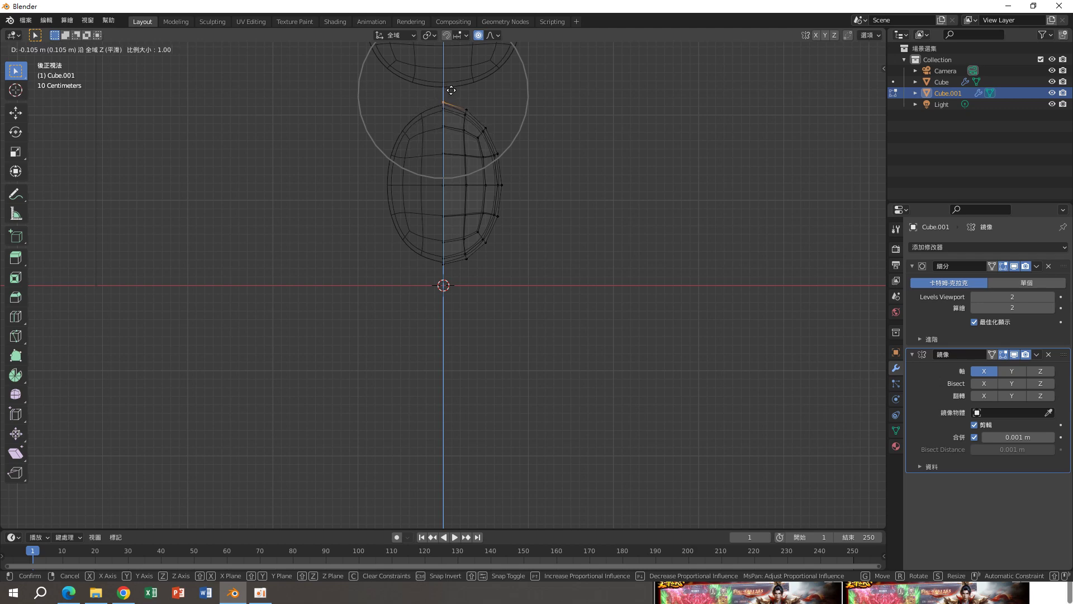
{"action": "left_click", "coordinate": [451, 90]}
{"action": "scroll", "coordinate": [580, 170], "scroll_direction": "down", "scroll_amount": 3}
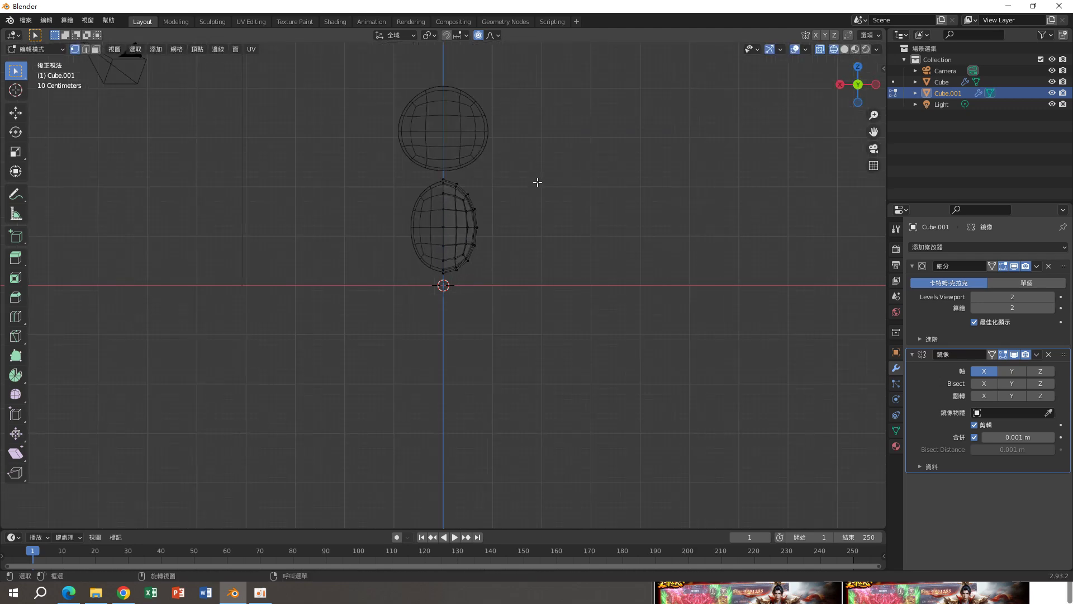
{"action": "scroll", "coordinate": [537, 182], "scroll_direction": "up", "scroll_amount": 2}
{"action": "scroll", "coordinate": [540, 180], "scroll_direction": "up", "scroll_amount": 2}
{"action": "mouse_move", "coordinate": [539, 180]}
{"action": "middle_mouse_down"}
{"action": "mouse_move", "coordinate": [477, 215]}
{"action": "mouse_move", "coordinate": [630, 213]}
{"action": "mouse_move", "coordinate": [594, 214]}
{"action": "middle_mouse_up"}
- Leave Edit Mode and inspect the smoothed egg body from several angles in solid shading
{"action": "key", "text": "Tab"}
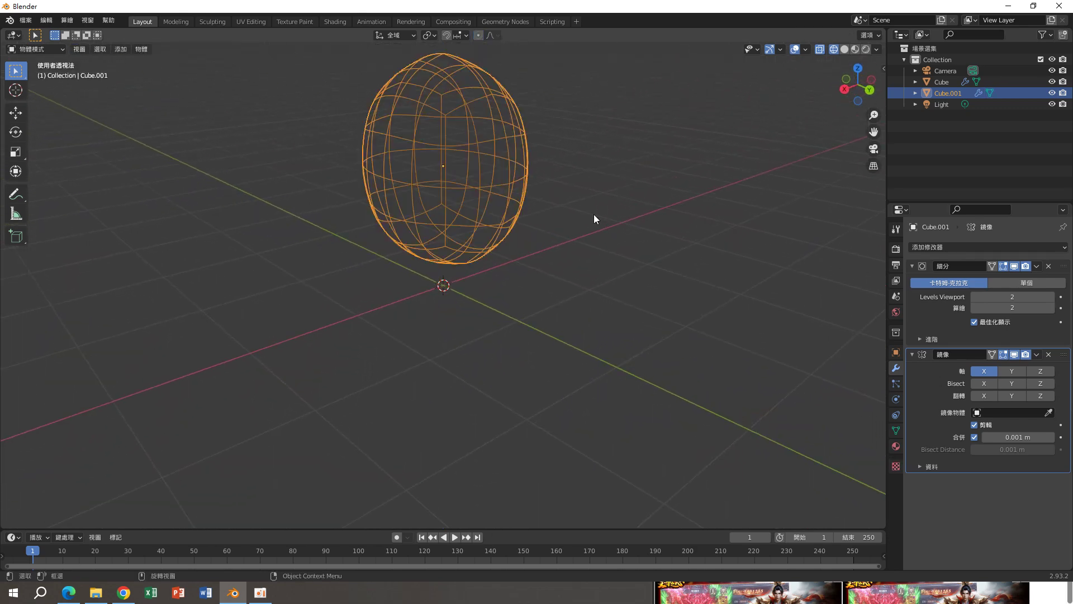
{"action": "left_click", "coordinate": [844, 52]}
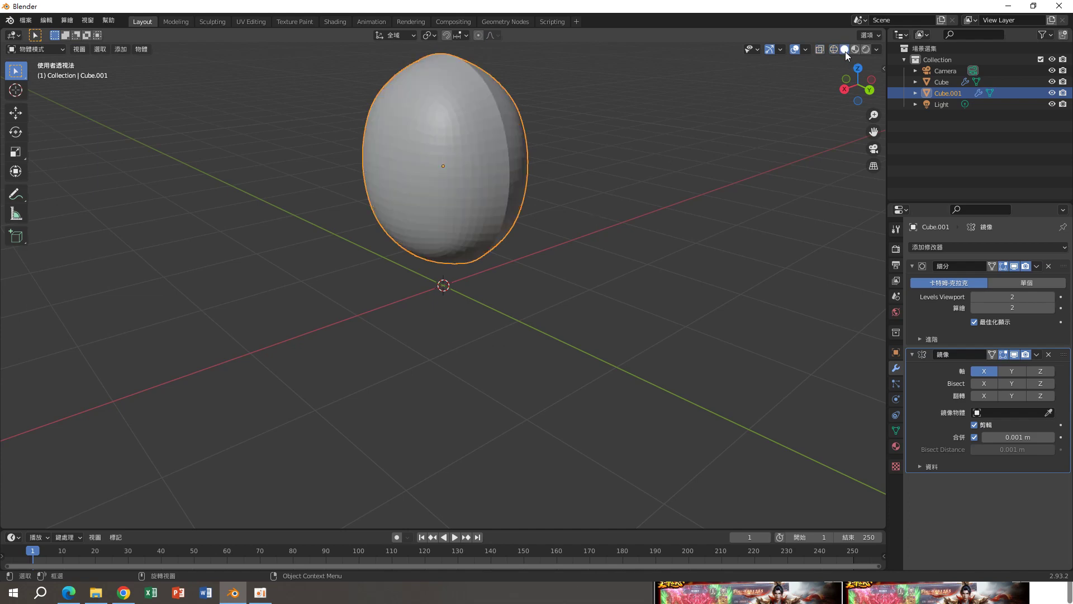
{"action": "mouse_move", "coordinate": [676, 118]}
{"action": "middle_mouse_down"}
{"action": "mouse_move", "coordinate": [529, 132]}
{"action": "mouse_move", "coordinate": [506, 144]}
{"action": "mouse_move", "coordinate": [662, 134]}
{"action": "mouse_move", "coordinate": [522, 203]}
{"action": "mouse_move", "coordinate": [508, 189]}
{"action": "middle_mouse_up"}
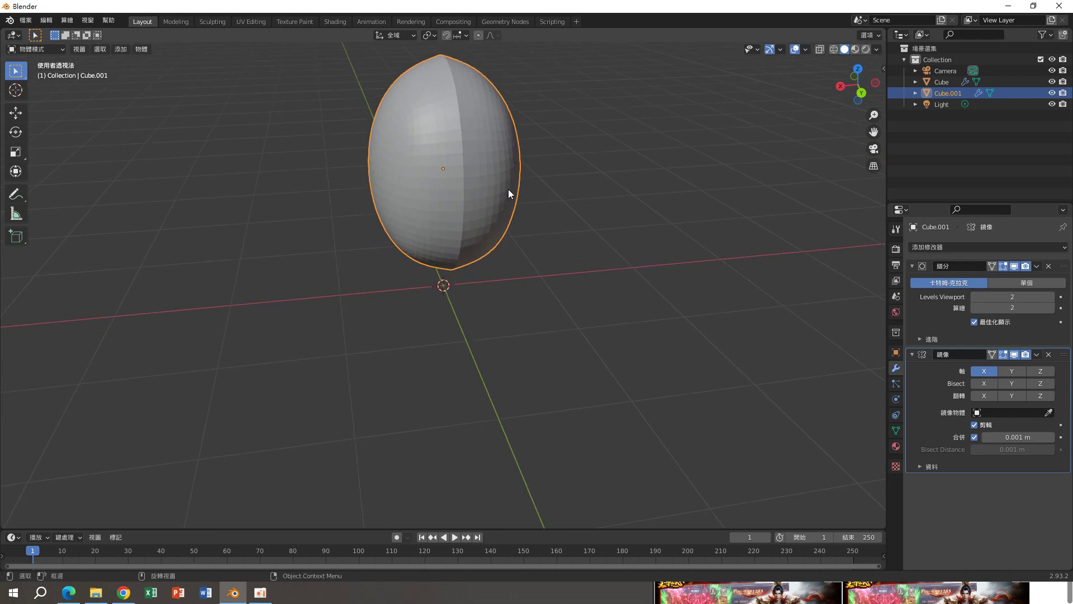
{"action": "mouse_move", "coordinate": [564, 209]}
{"action": "middle_mouse_down"}
{"action": "mouse_move", "coordinate": [420, 193]}
{"action": "mouse_move", "coordinate": [537, 202]}
{"action": "mouse_move", "coordinate": [541, 219]}
{"action": "mouse_move", "coordinate": [475, 183]}
{"action": "mouse_move", "coordinate": [474, 253]}
{"action": "mouse_move", "coordinate": [592, 285]}
{"action": "mouse_move", "coordinate": [535, 285]}
{"action": "mouse_move", "coordinate": [662, 273]}
{"action": "mouse_move", "coordinate": [544, 277]}
{"action": "mouse_move", "coordinate": [477, 235]}
{"action": "mouse_move", "coordinate": [492, 240]}
{"action": "mouse_move", "coordinate": [491, 158]}
{"action": "mouse_move", "coordinate": [479, 282]}
{"action": "mouse_move", "coordinate": [484, 241]}
{"action": "mouse_move", "coordinate": [552, 271]}
{"action": "mouse_move", "coordinate": [530, 253]}
{"action": "middle_mouse_up"}
{"action": "scroll", "coordinate": [473, 254], "scroll_direction": "up", "scroll_amount": 3}
- Return to Edit Mode and make the mesh display see-through with X-ray wireframe
{"action": "key", "text": "Tab"}
{"action": "scroll", "coordinate": [480, 281], "scroll_direction": "up", "scroll_amount": 2}
{"action": "scroll", "coordinate": [527, 266], "scroll_direction": "down", "scroll_amount": 2}
{"action": "scroll", "coordinate": [527, 266], "scroll_direction": "down", "scroll_amount": 2}
{"action": "scroll", "coordinate": [552, 271], "scroll_direction": "up", "scroll_amount": 1}
{"action": "key", "text": "shift+z"}
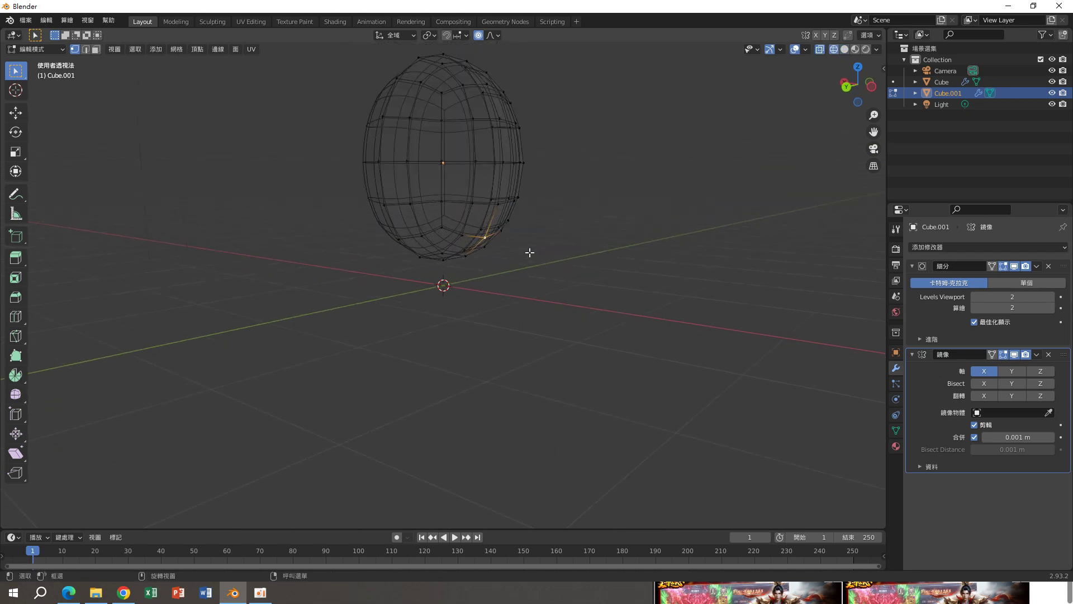
- Return to solid shading and orbit to a lower, more frontal view of the body
{"action": "right_click", "coordinate": [528, 253]}
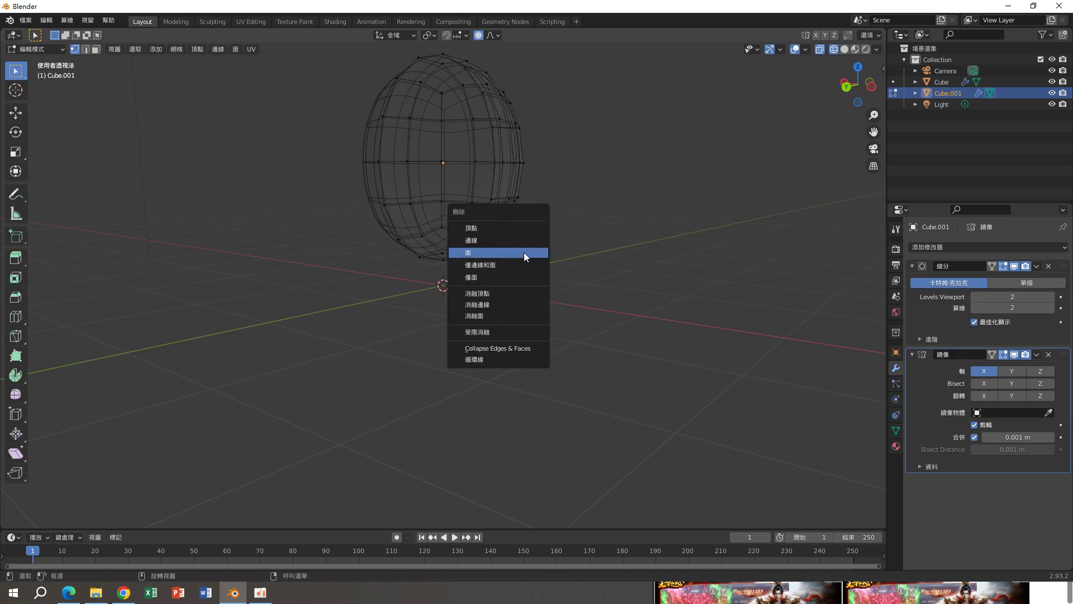
{"action": "key", "text": "Escape"}
{"action": "mouse_move", "coordinate": [515, 256]}
{"action": "middle_mouse_down"}
{"action": "mouse_move", "coordinate": [522, 247]}
{"action": "mouse_move", "coordinate": [508, 235]}
{"action": "mouse_move", "coordinate": [520, 243]}
{"action": "middle_mouse_up"}
{"action": "left_click", "coordinate": [845, 49]}
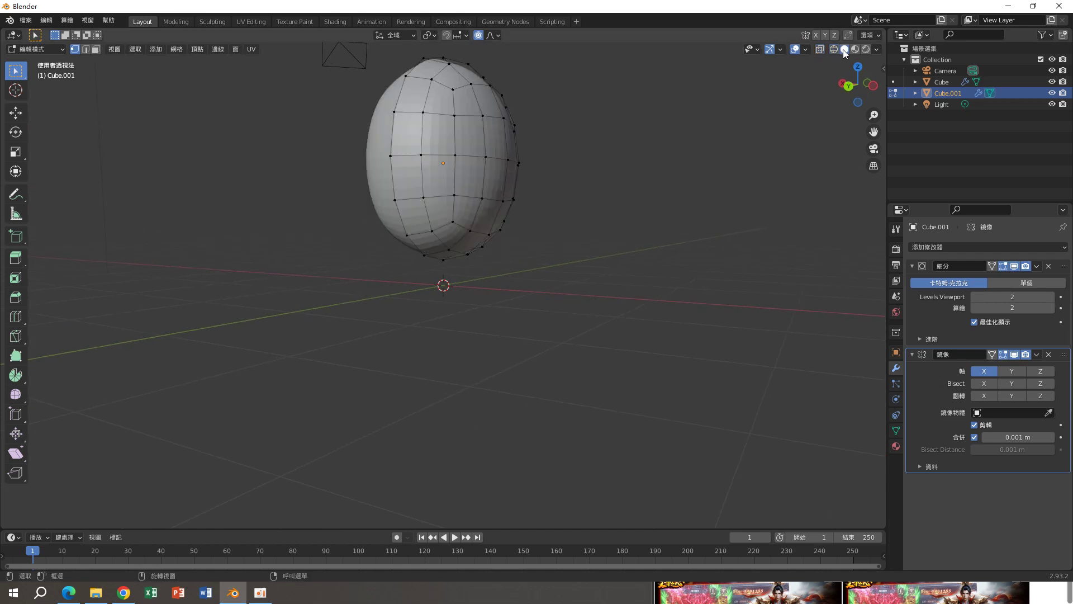
{"action": "mouse_move", "coordinate": [549, 185]}
{"action": "middle_mouse_down"}
{"action": "mouse_move", "coordinate": [537, 187]}
{"action": "mouse_move", "coordinate": [584, 208]}
{"action": "middle_mouse_up"}
- From near the back view, delete the selected lower-edge vertices to open a hole
{"action": "left_click", "coordinate": [851, 89]}
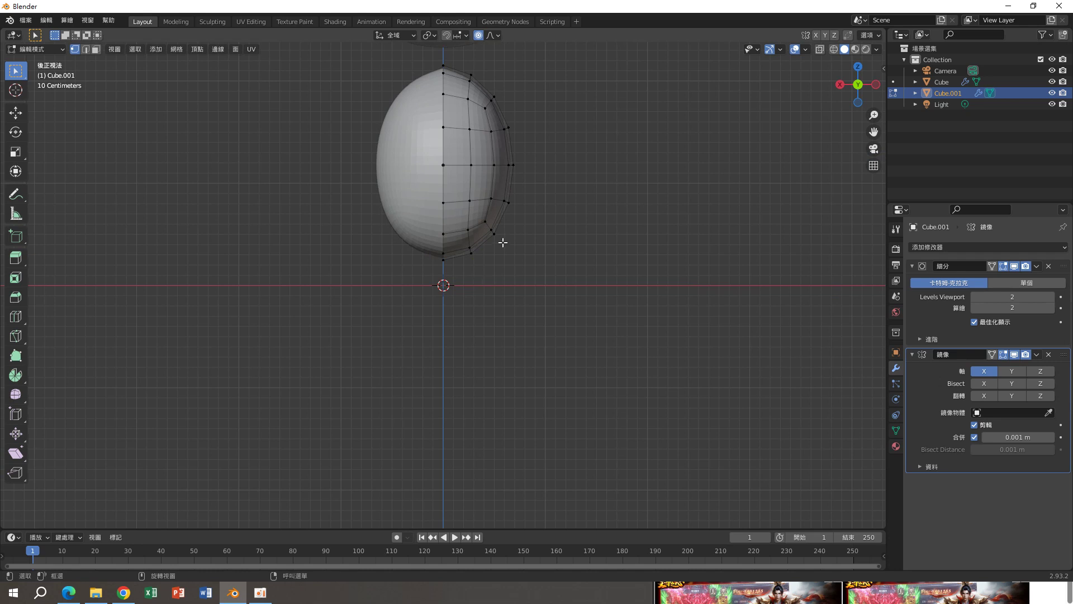
{"action": "mouse_move", "coordinate": [494, 233]}
{"action": "middle_mouse_down"}
{"action": "mouse_move", "coordinate": [539, 268]}
{"action": "mouse_move", "coordinate": [491, 278]}
{"action": "mouse_move", "coordinate": [520, 263]}
{"action": "mouse_move", "coordinate": [493, 239]}
{"action": "mouse_move", "coordinate": [486, 256]}
{"action": "mouse_move", "coordinate": [519, 276]}
{"action": "middle_mouse_up"}
{"action": "key", "text": "x"}
{"action": "left_click", "coordinate": [481, 250]}
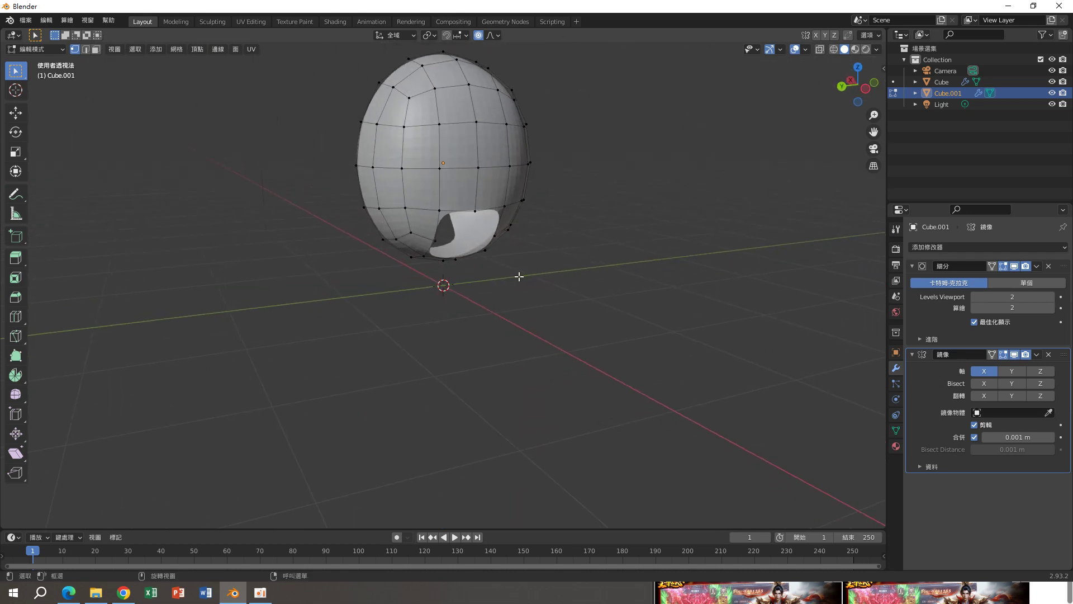
- Switch to edge select mode and select the edge loop around the hole's rim
{"action": "scroll", "coordinate": [523, 250], "scroll_direction": "up", "scroll_amount": 2}
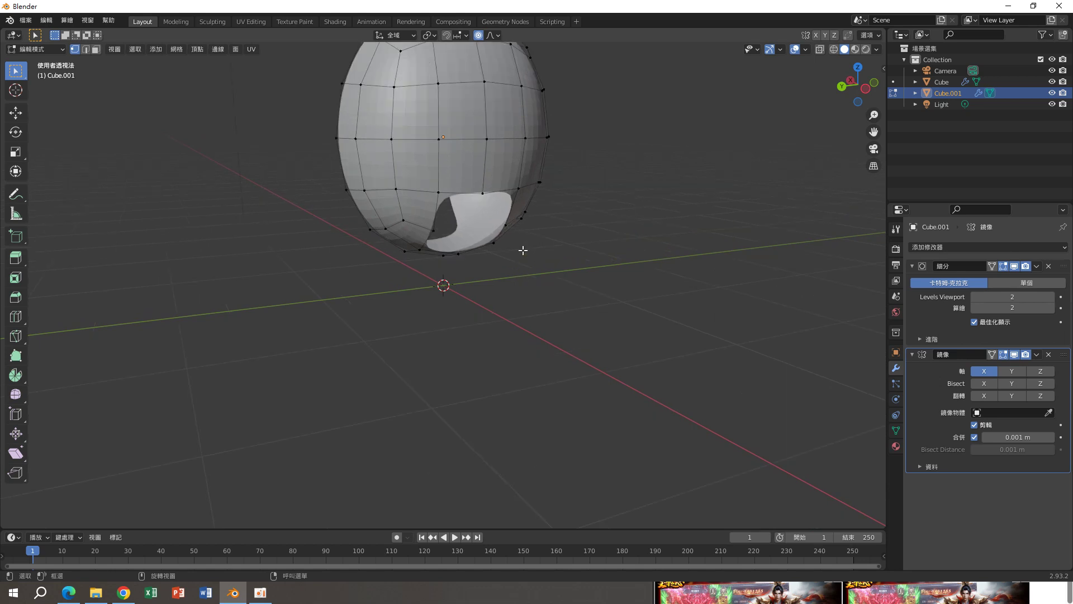
{"action": "key", "text": "alt"}
{"action": "left_click", "coordinate": [86, 49]}
{"action": "key", "text": "alt"}
{"action": "left_click", "coordinate": [504, 191], "text": "alt"}
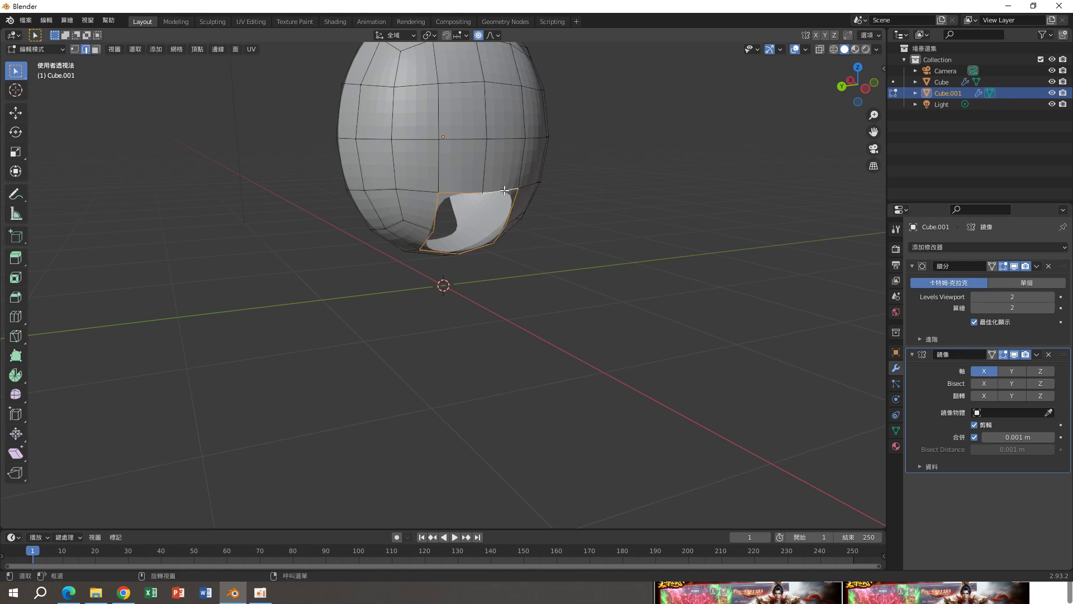
- Apply Mesh > Transform > To Sphere to the rim loop to make it circular
{"action": "left_click", "coordinate": [174, 51]}
{"action": "mouse_move", "coordinate": [206, 62]}
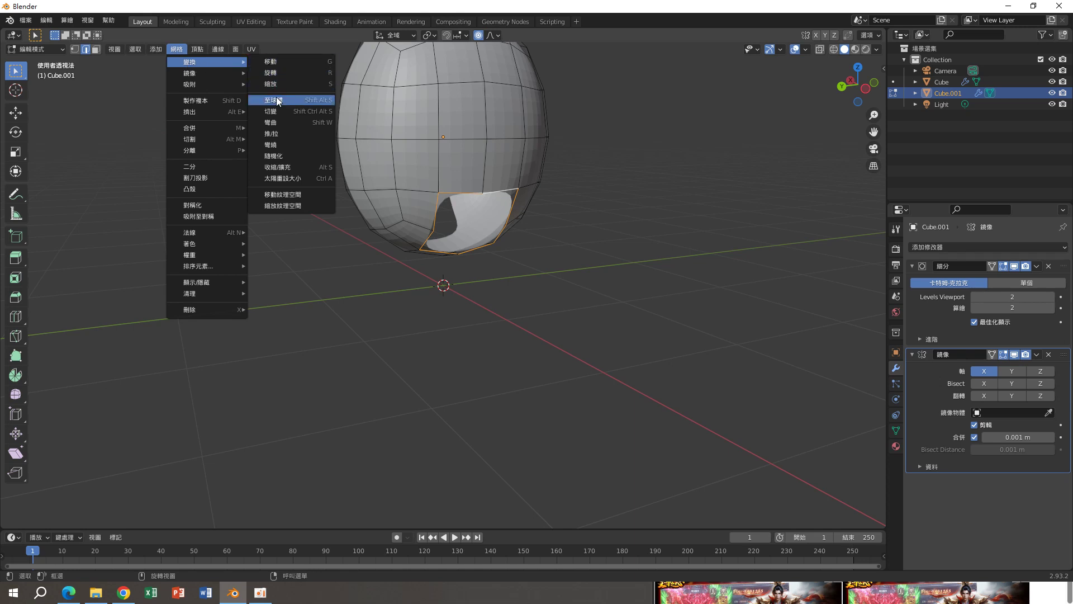
{"action": "left_click", "coordinate": [276, 99]}
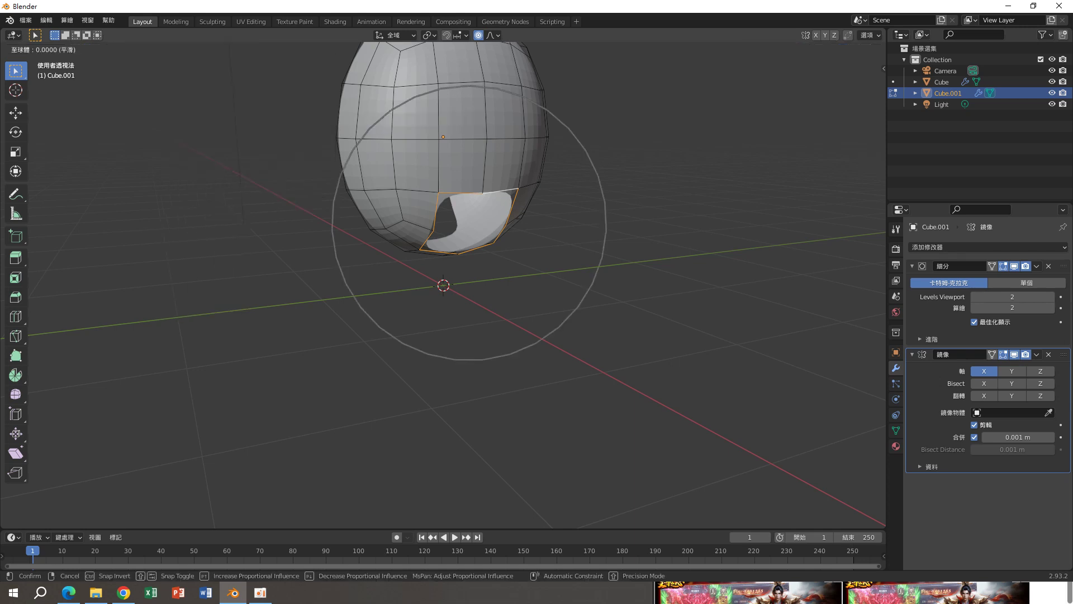
{"action": "left_click", "coordinate": [483, 68]}
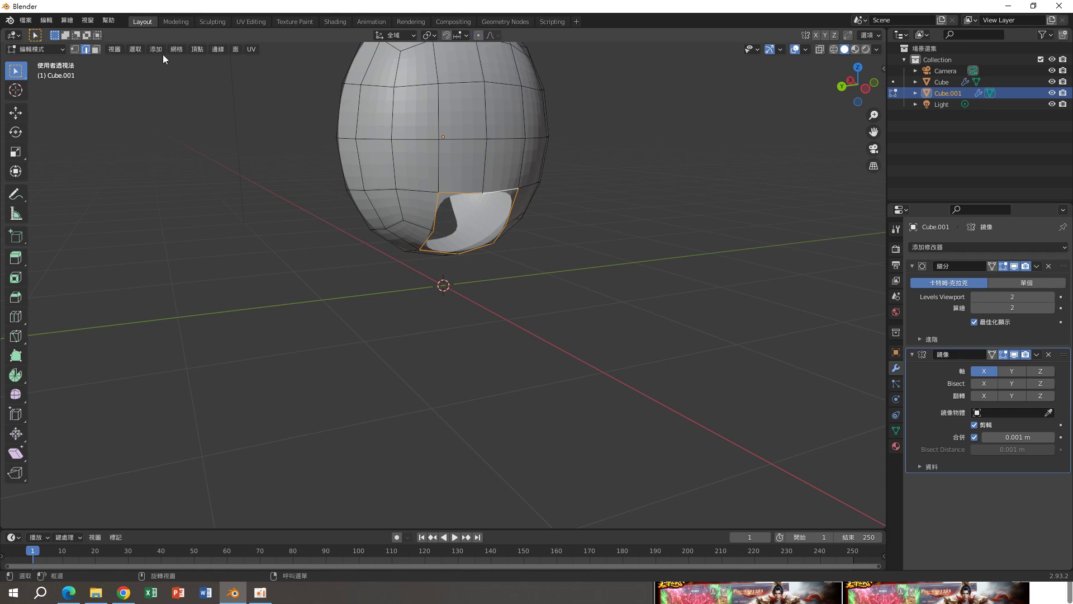
{"action": "left_click", "coordinate": [176, 49]}
{"action": "mouse_move", "coordinate": [206, 61]}
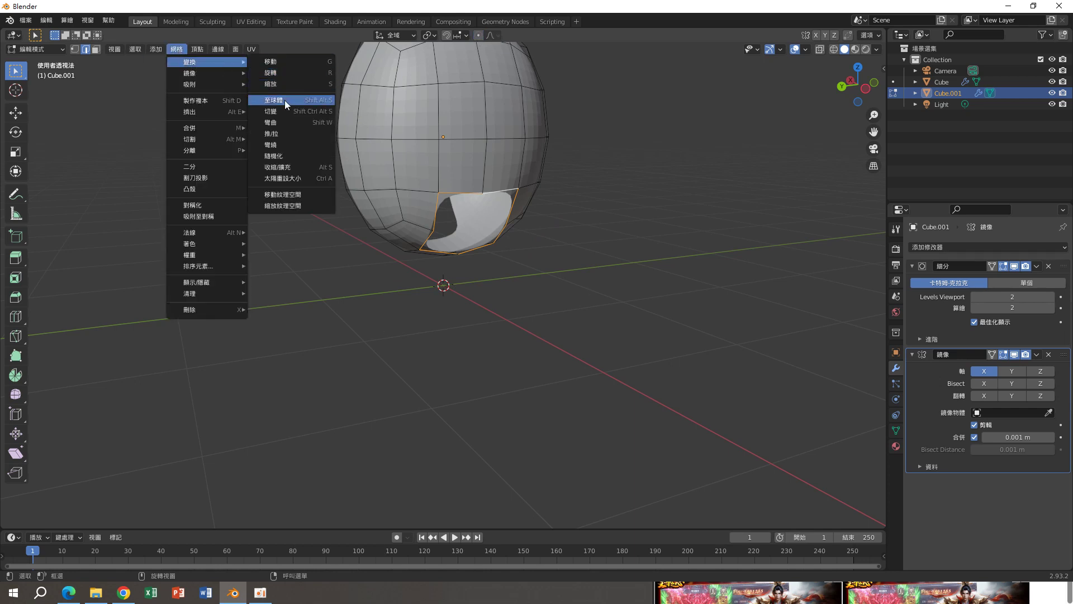
{"action": "left_click", "coordinate": [284, 100]}
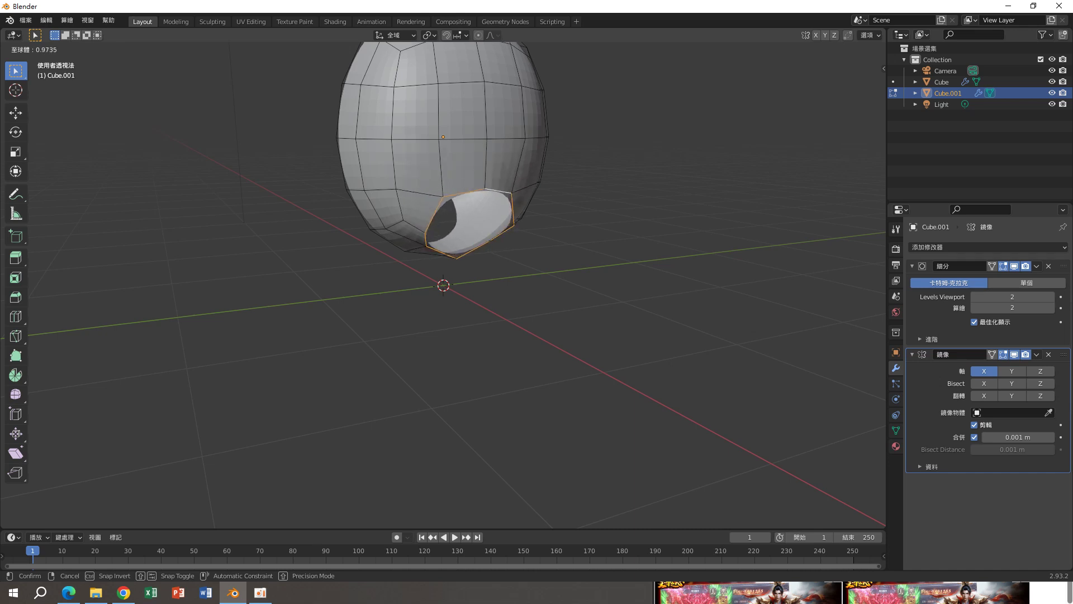
- Finish the rim rounding and scale the opening's loop down to 0.870 from the back view
{"action": "left_click", "coordinate": [137, 268]}
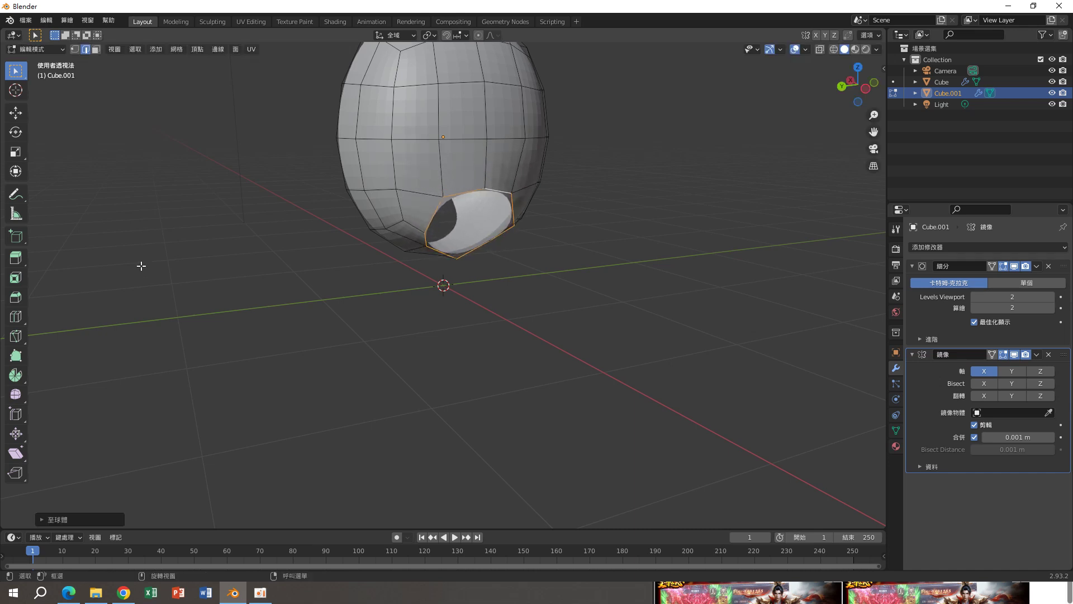
{"action": "left_click", "coordinate": [42, 520]}
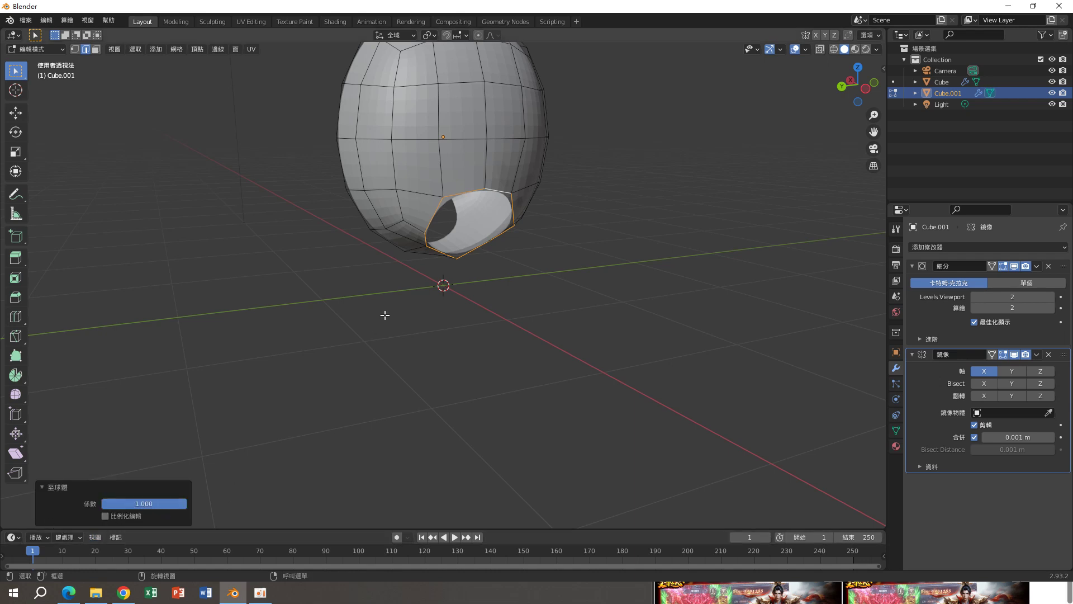
{"action": "key", "text": "ctrl+z"}
{"action": "key", "text": "s"}
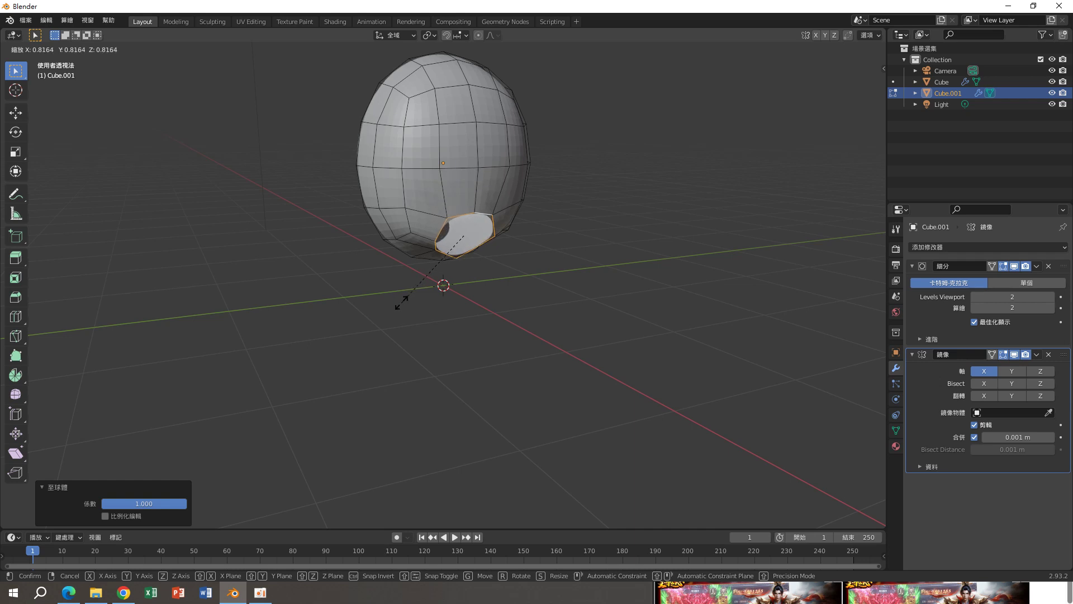
{"action": "left_click", "coordinate": [386, 312]}
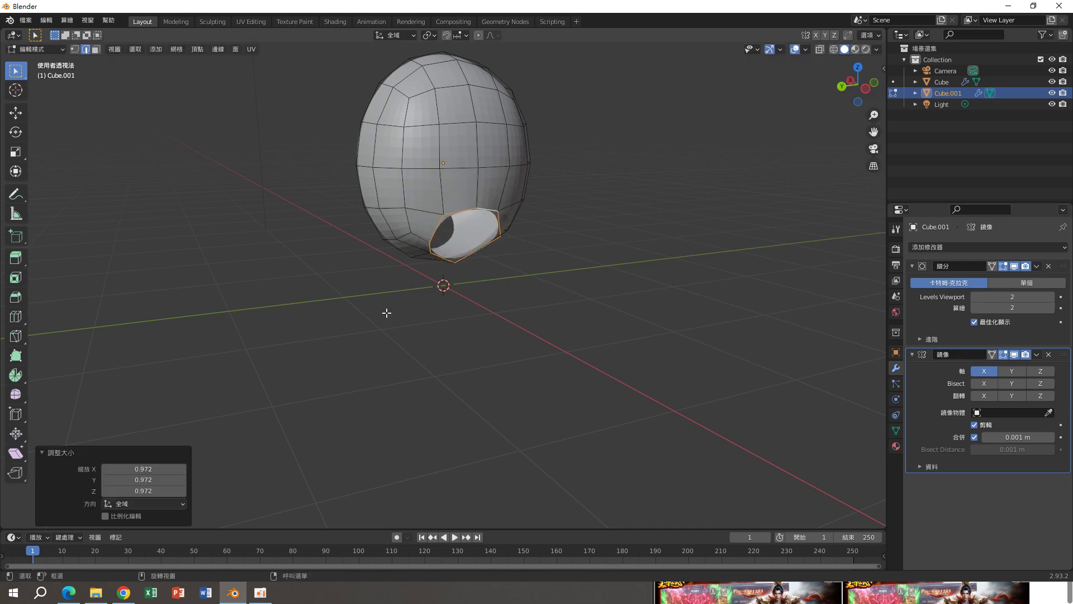
{"action": "left_click", "coordinate": [843, 87]}
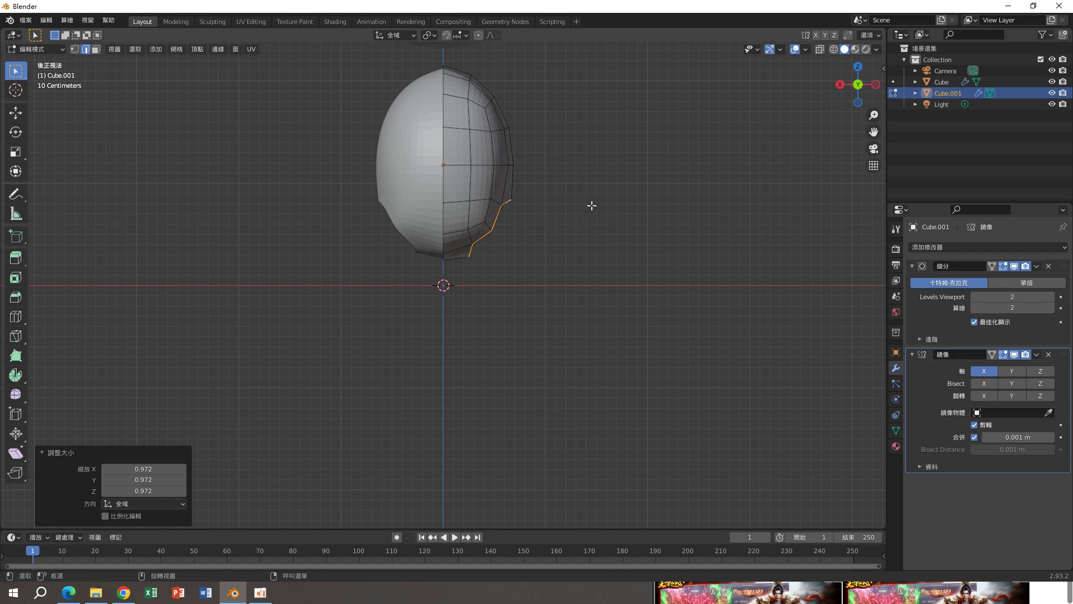
{"action": "key", "text": "s"}
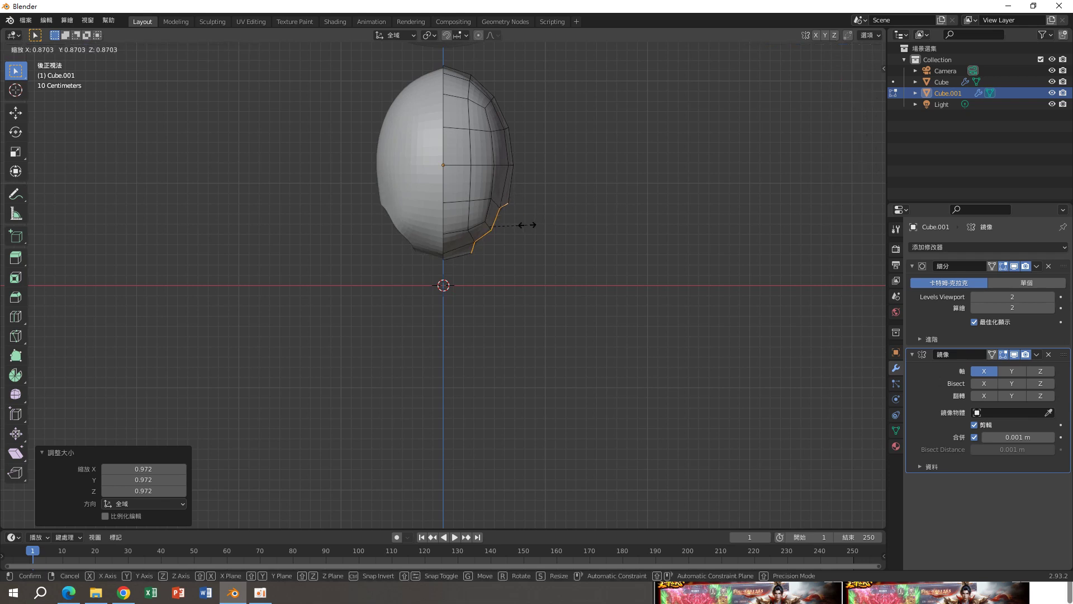
{"action": "left_click", "coordinate": [526, 224]}
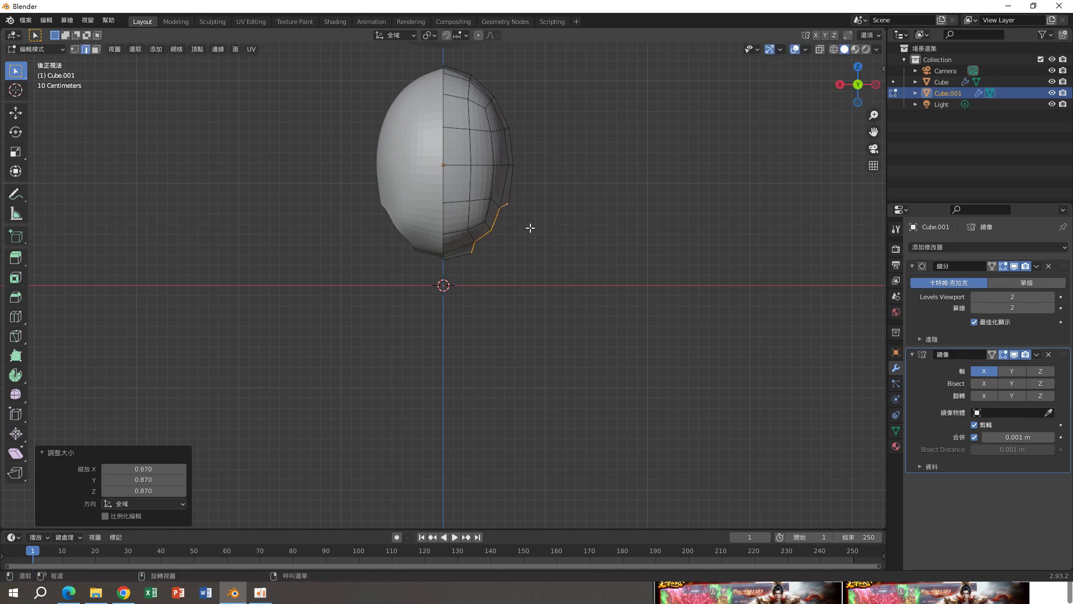
- Tilt the rim loop 17.8° and lower it 0.10391 m along Z
{"action": "key", "text": "r"}
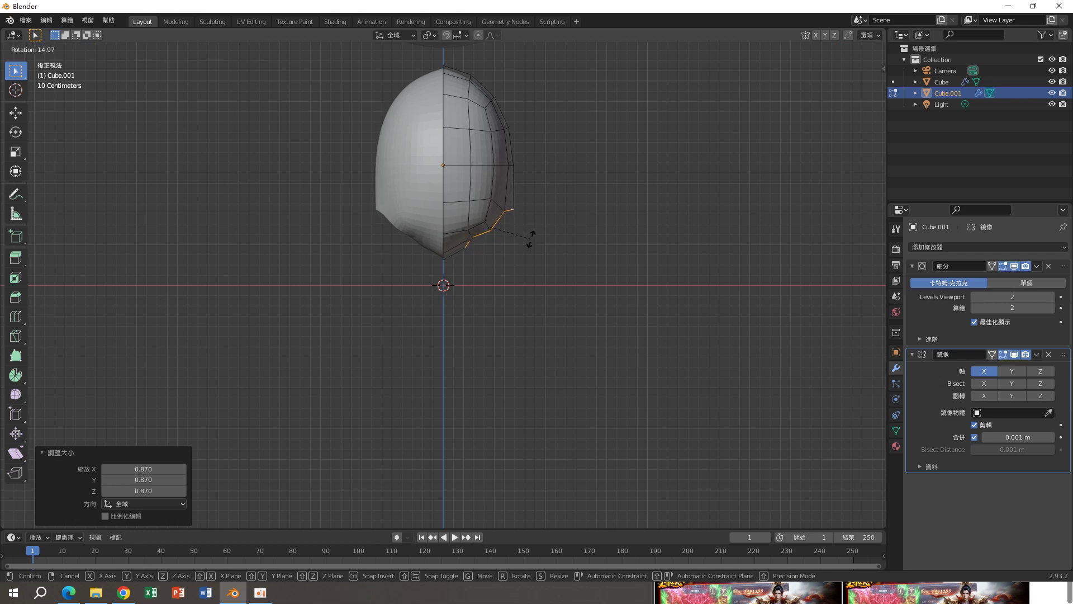
{"action": "left_click", "coordinate": [530, 240]}
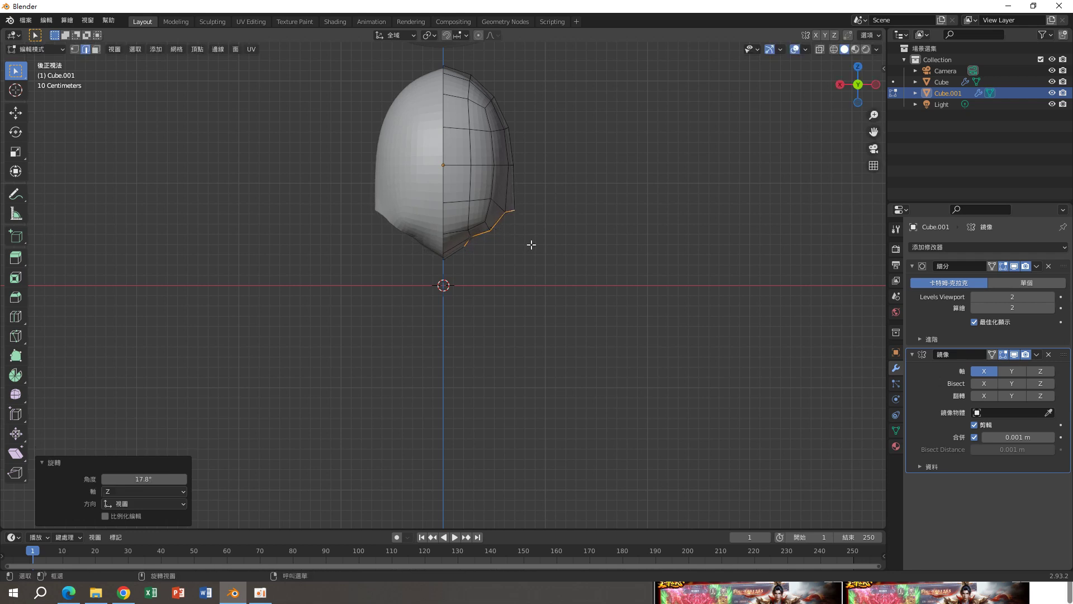
{"action": "key", "text": "g"}
{"action": "key", "text": "z"}
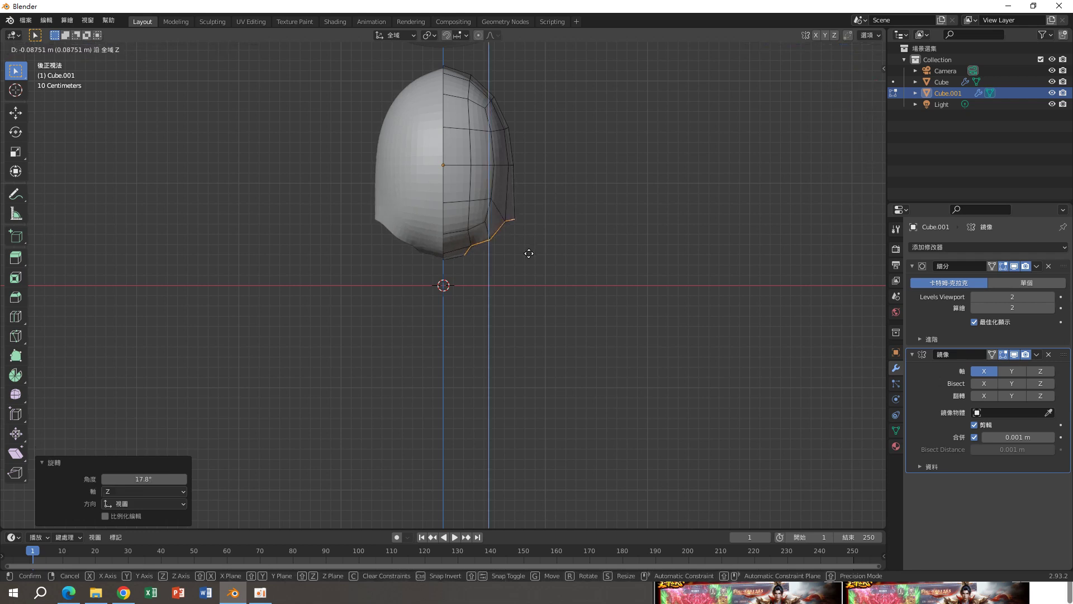
{"action": "left_click", "coordinate": [528, 254]}
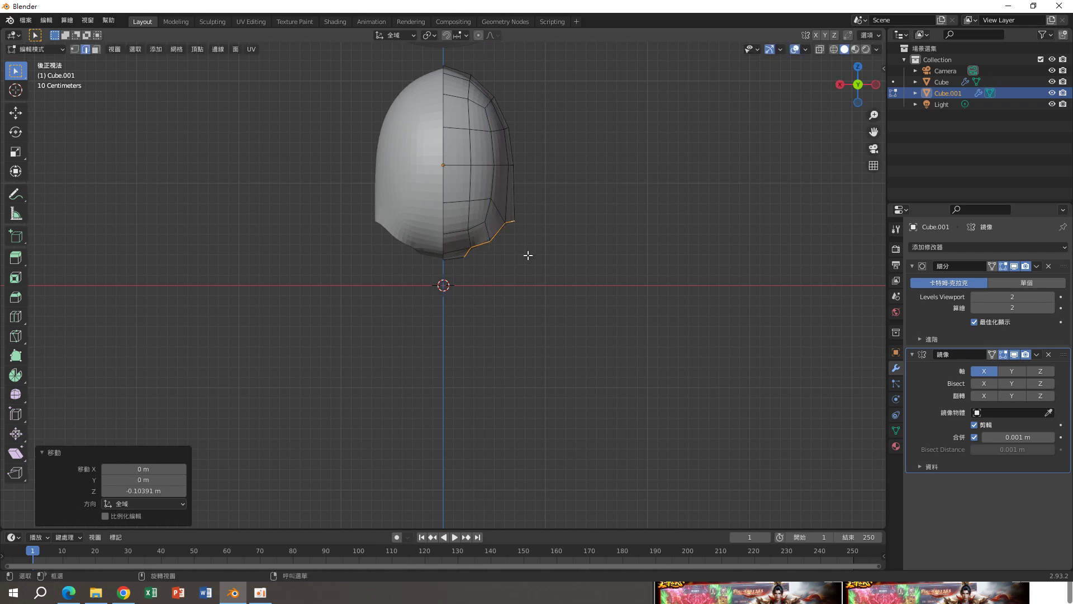
{"action": "mouse_move", "coordinate": [523, 251]}
{"action": "middle_mouse_down"}
{"action": "mouse_move", "coordinate": [470, 216]}
{"action": "mouse_move", "coordinate": [517, 239]}
{"action": "mouse_move", "coordinate": [637, 237]}
{"action": "mouse_move", "coordinate": [550, 239]}
{"action": "mouse_move", "coordinate": [469, 263]}
{"action": "mouse_move", "coordinate": [456, 304]}
{"action": "mouse_move", "coordinate": [549, 243]}
{"action": "middle_mouse_up"}
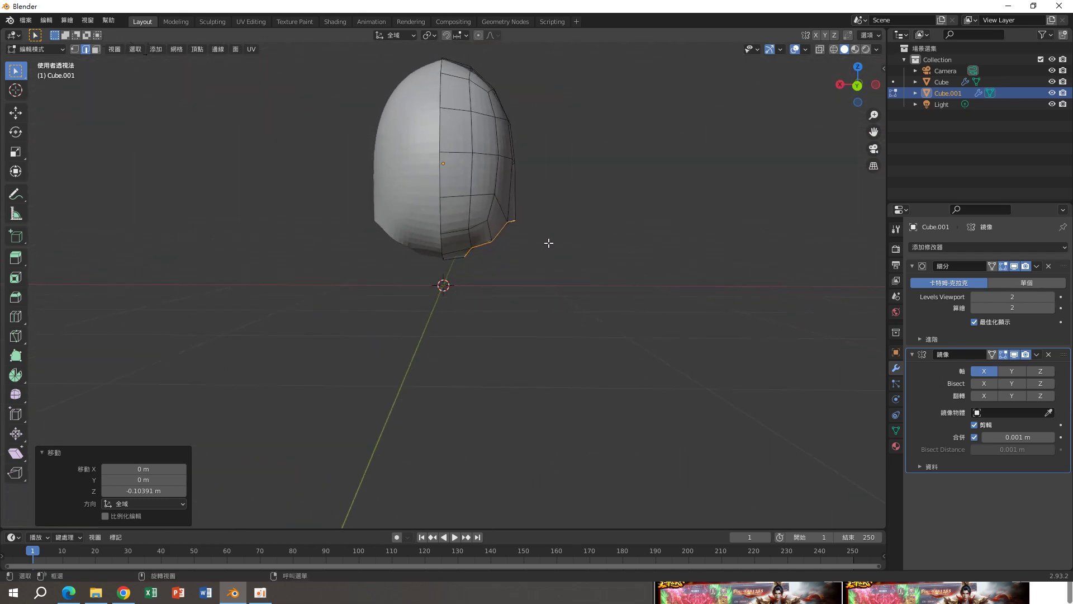
{"action": "mouse_move", "coordinate": [587, 209]}
{"action": "middle_mouse_down"}
{"action": "mouse_move", "coordinate": [747, 223]}
{"action": "mouse_move", "coordinate": [539, 227]}
{"action": "mouse_move", "coordinate": [601, 212]}
{"action": "middle_mouse_up"}
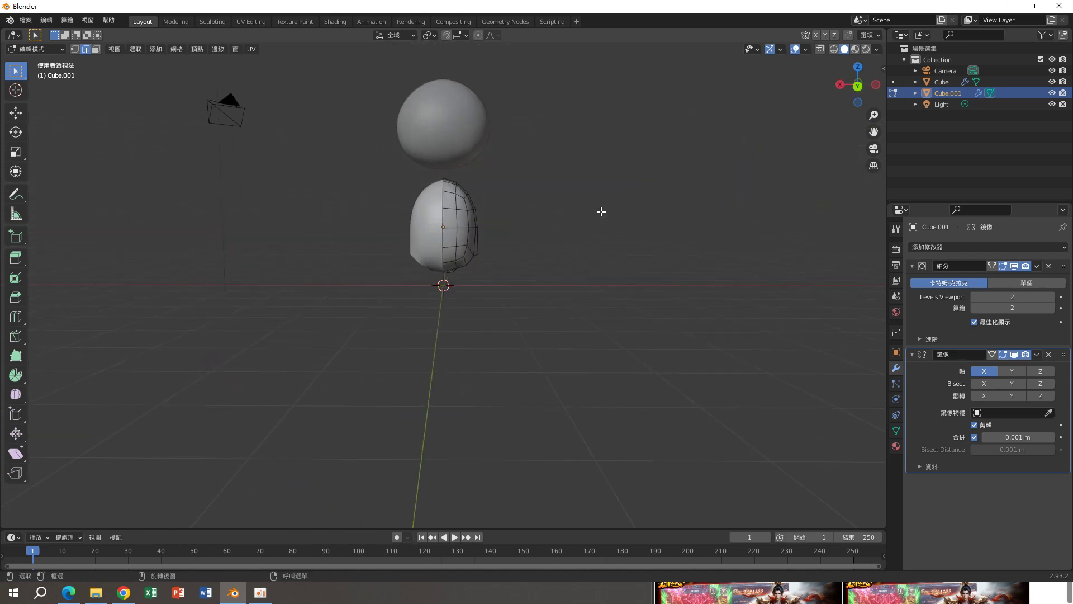